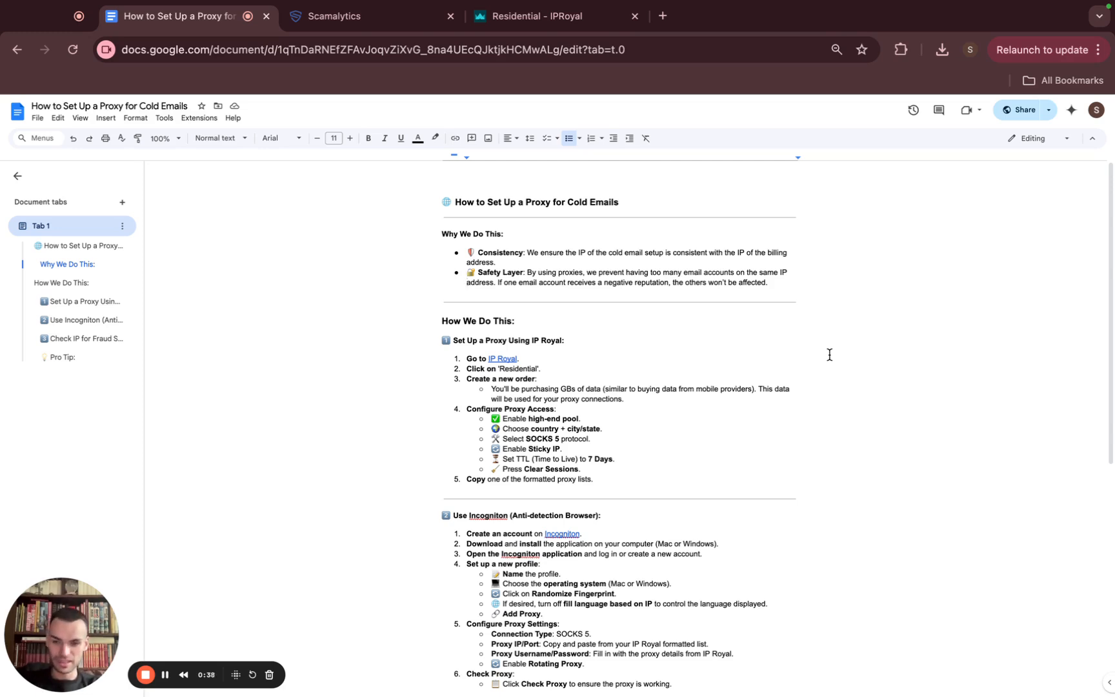
In IPRoyal, keep the Germany–Frankfurt residential proxy on SOCKS5 protocol with Sticky IP rotation
scroll(829, 354, down, 2)
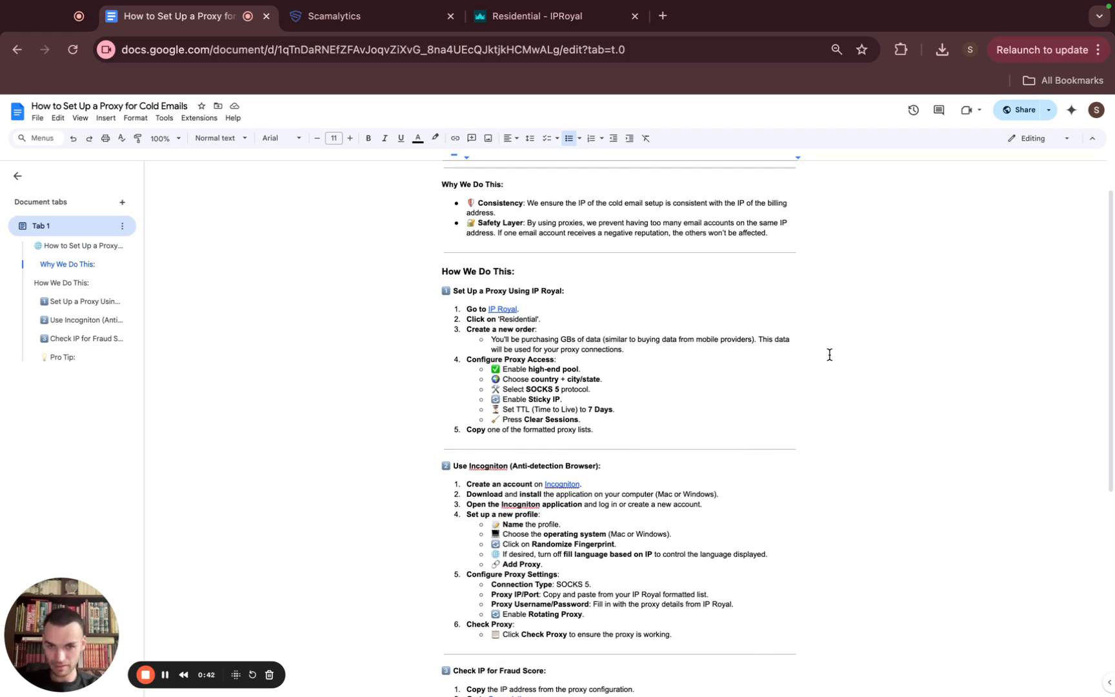
scroll(645, 299, down, 2)
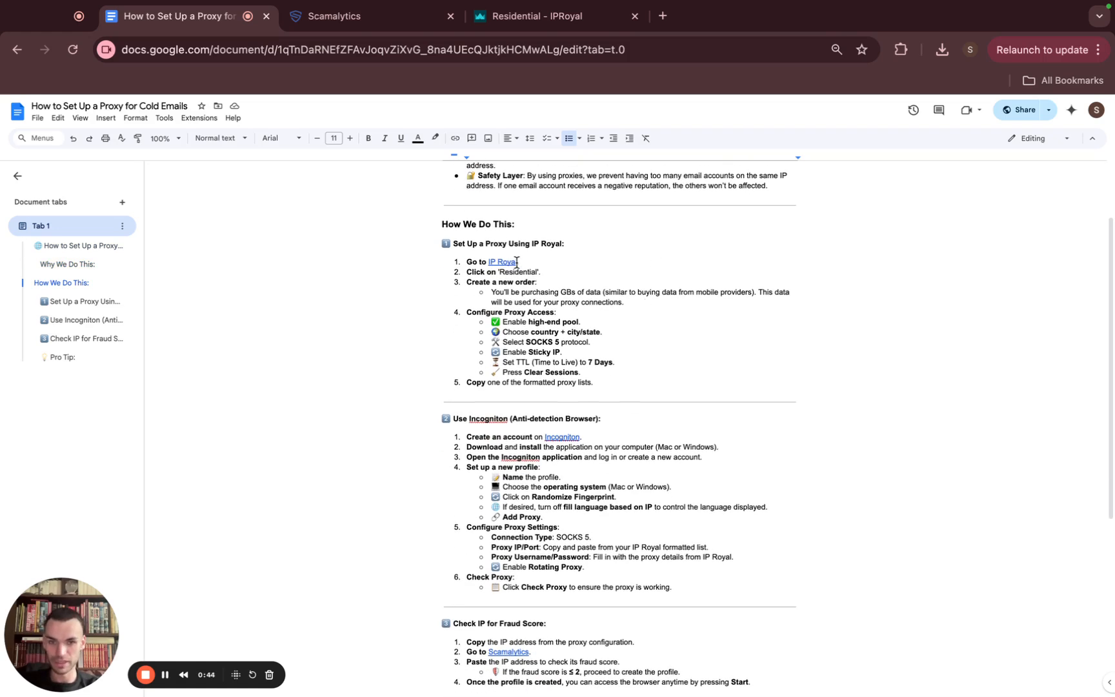
click(520, 20)
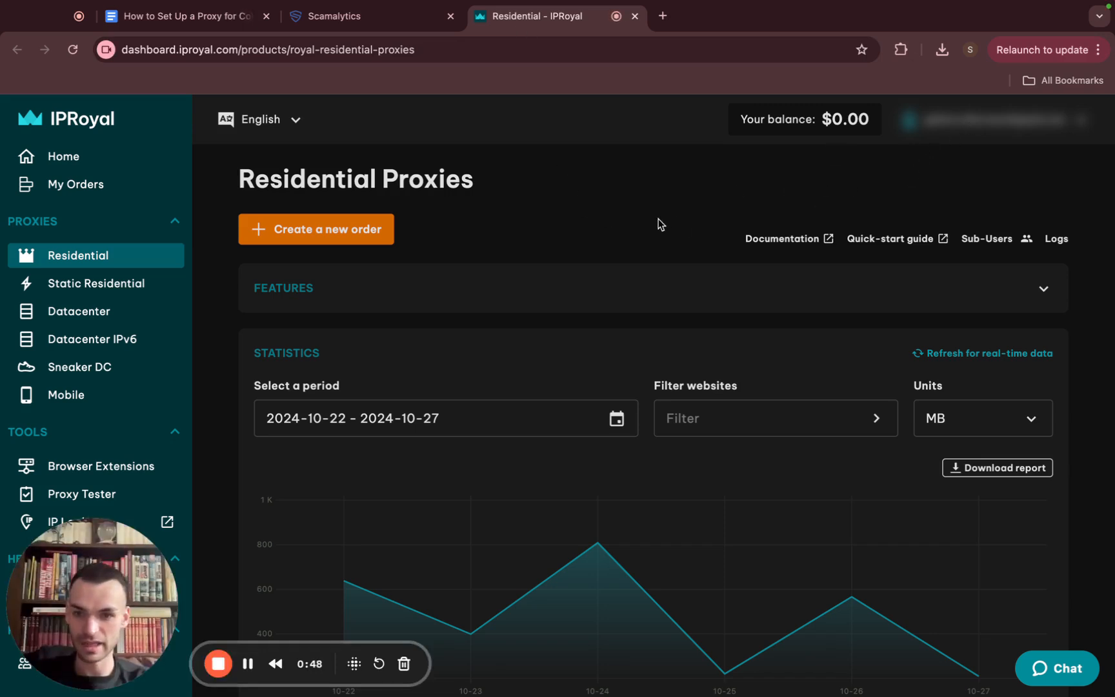
scroll(658, 223, down, 3)
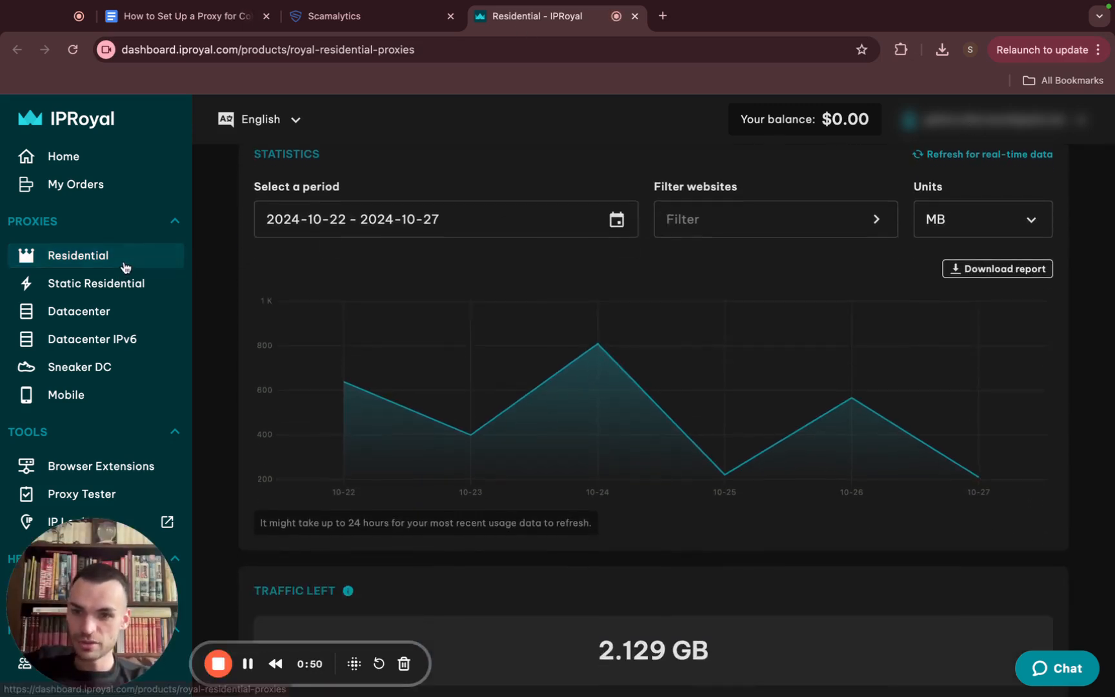
scroll(483, 398, down, 9)
scroll(484, 398, down, 10)
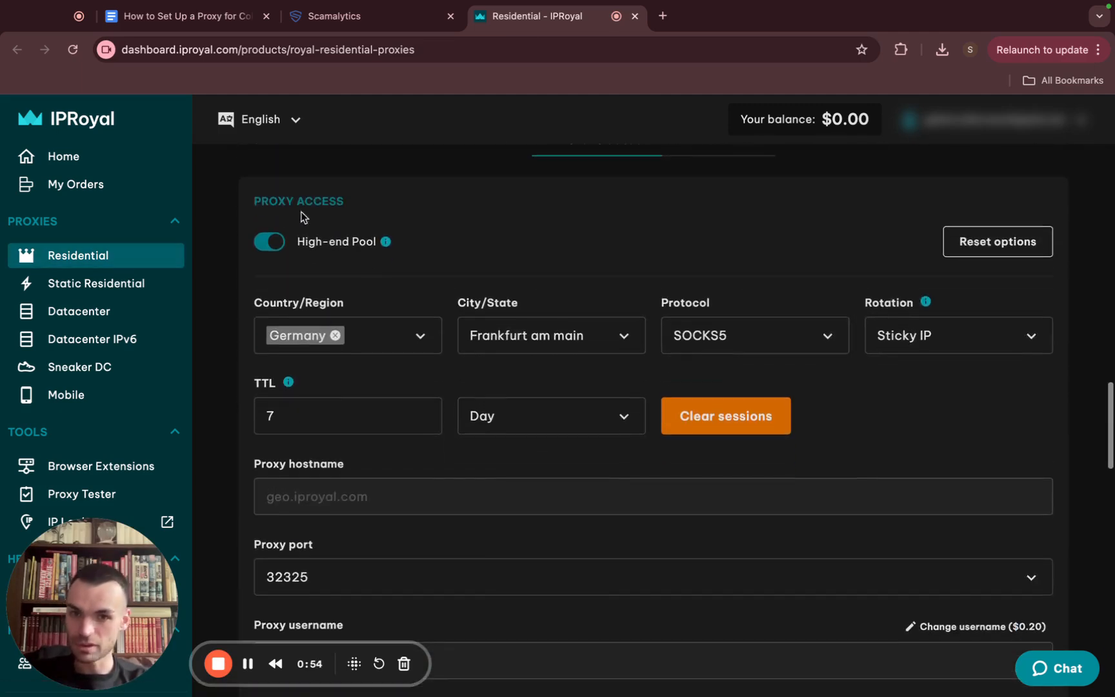
scroll(501, 248, down, 1)
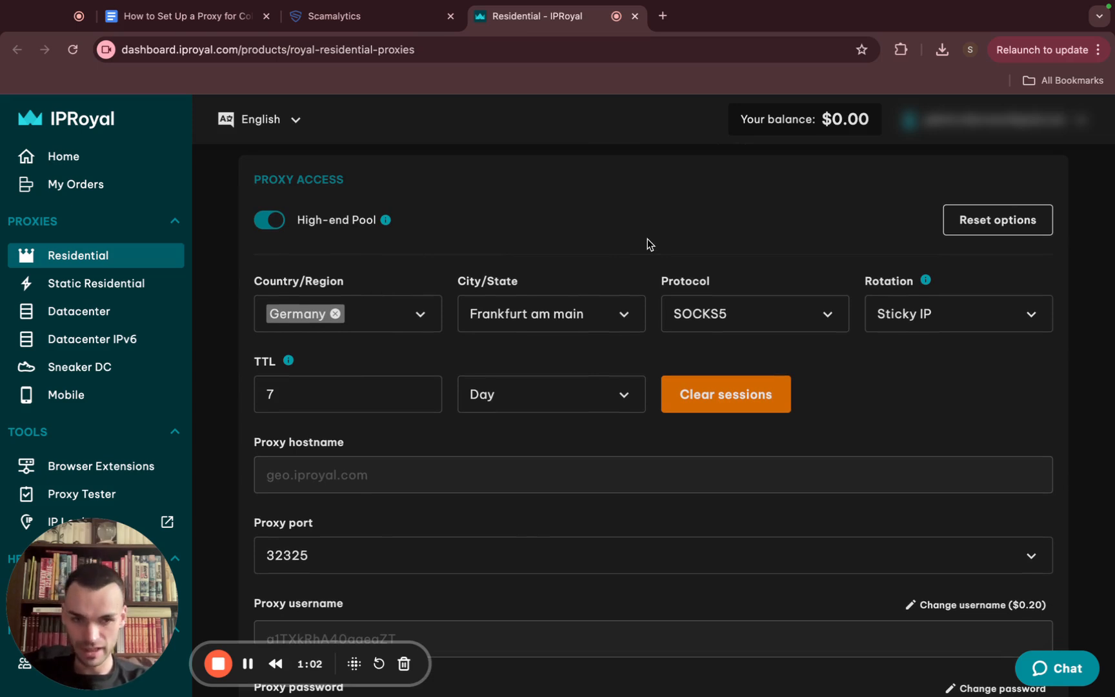
click(787, 318)
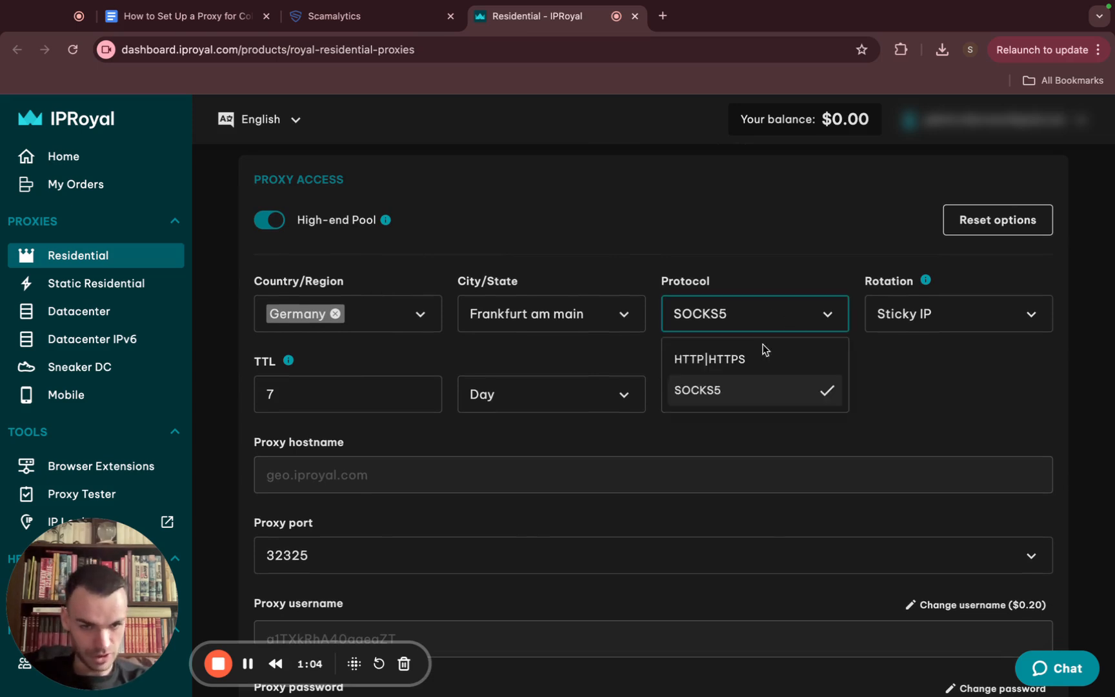
click(760, 392)
click(981, 318)
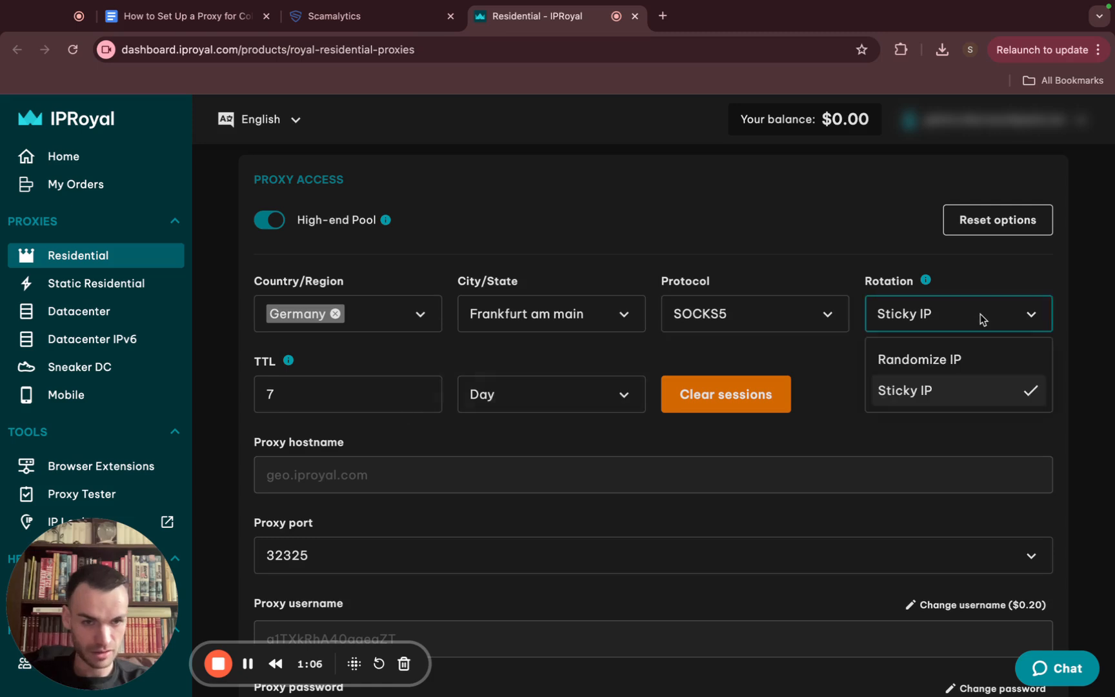
click(906, 403)
Bring the 7-day sticky proxy's formatted proxy list into view
scroll(868, 408, down, 1)
mouse_move(295, 319)
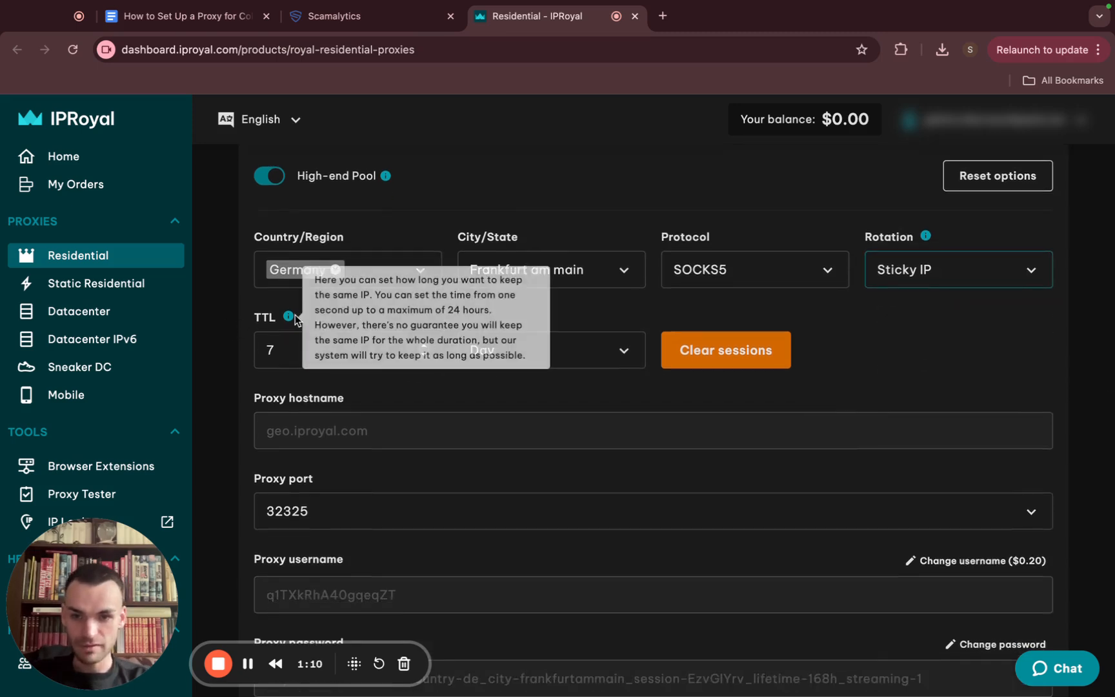
scroll(857, 362, down, 5)
scroll(857, 362, up, 3)
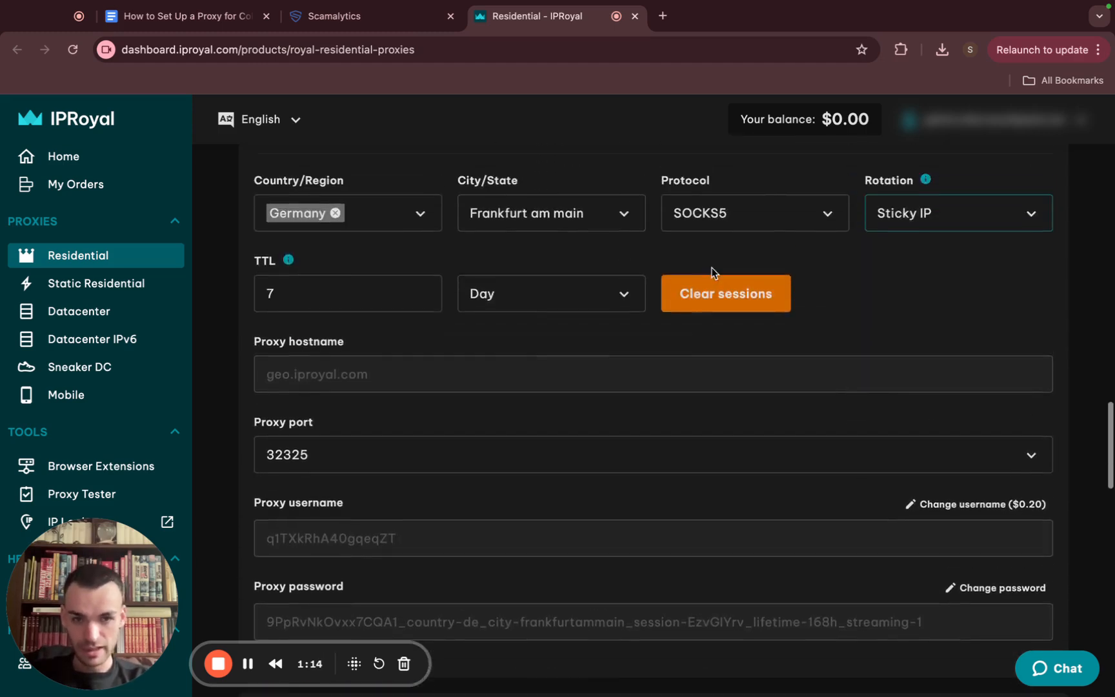
scroll(790, 360, down, 20)
Select the fourth formatted proxy line, then go back to the Google Docs proxy guide
scroll(793, 359, up, 3)
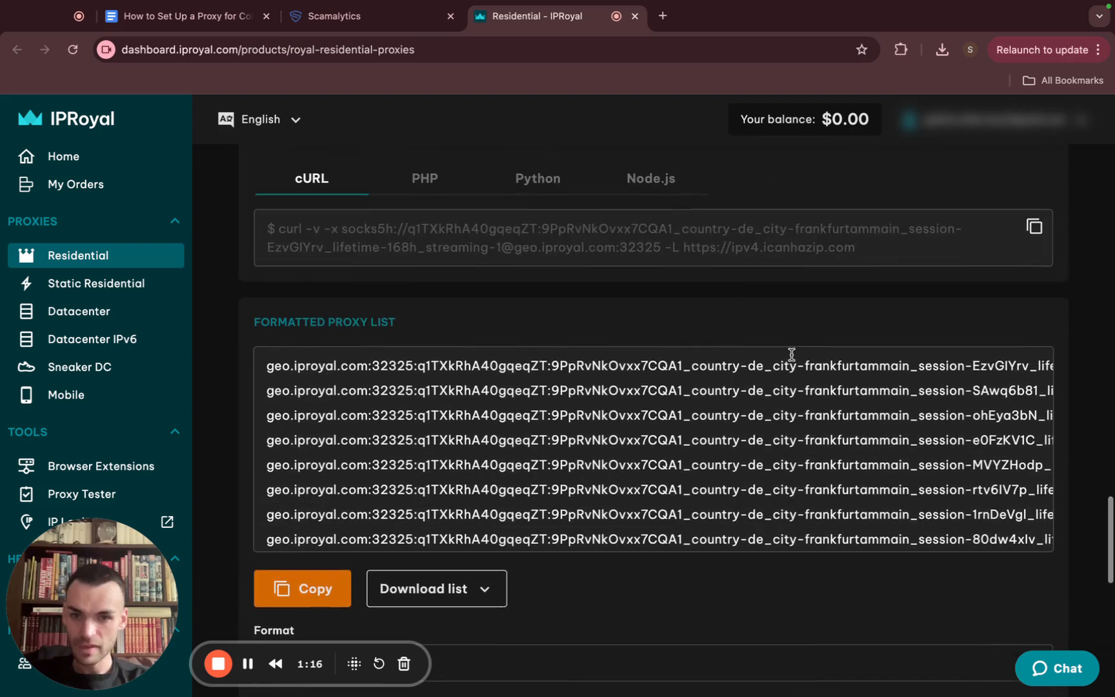
scroll(792, 356, down, 1)
scroll(790, 354, up, 1)
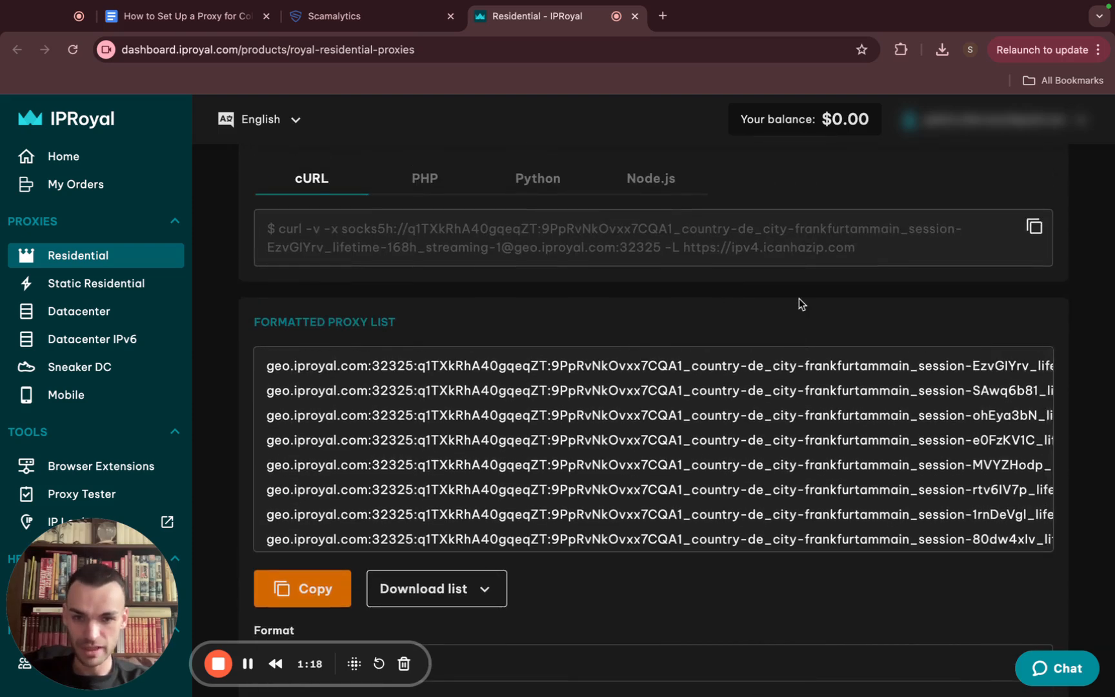
scroll(800, 300, down, 2)
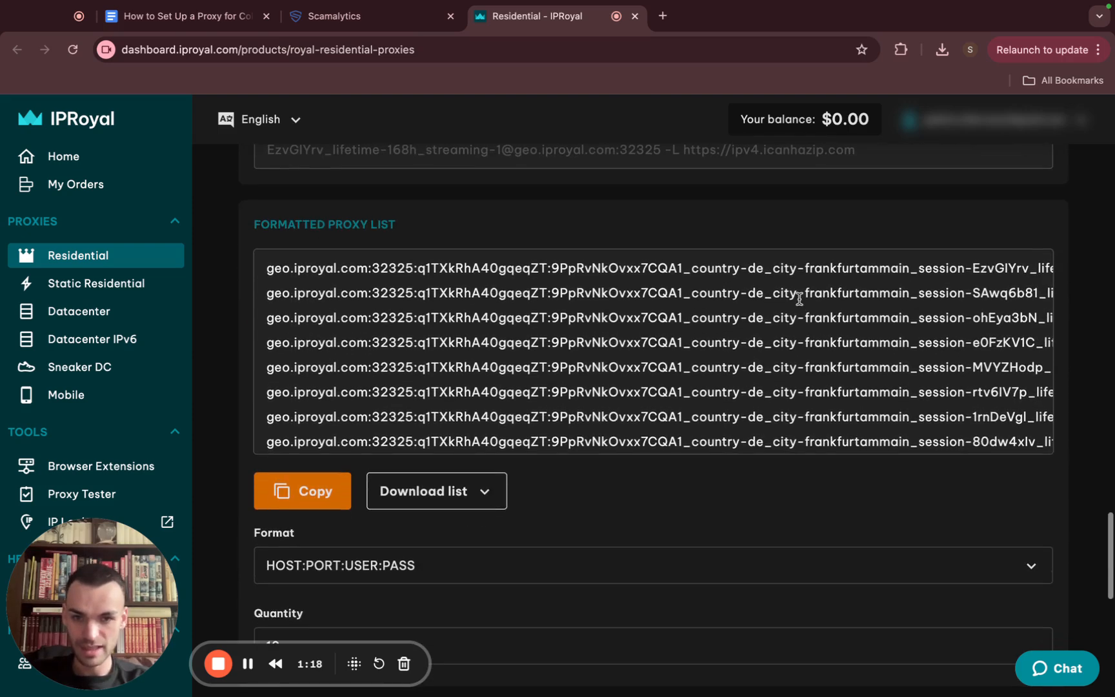
double_click(490, 343)
triple_click(490, 343)
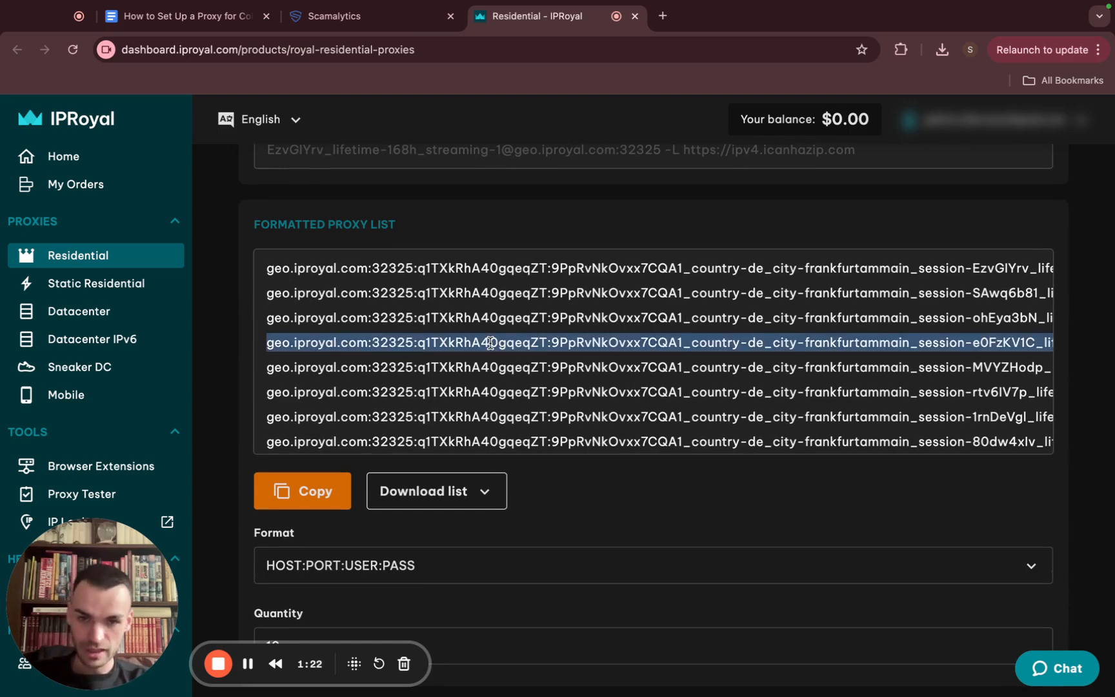
click(227, 20)
scroll(716, 393, down, 2)
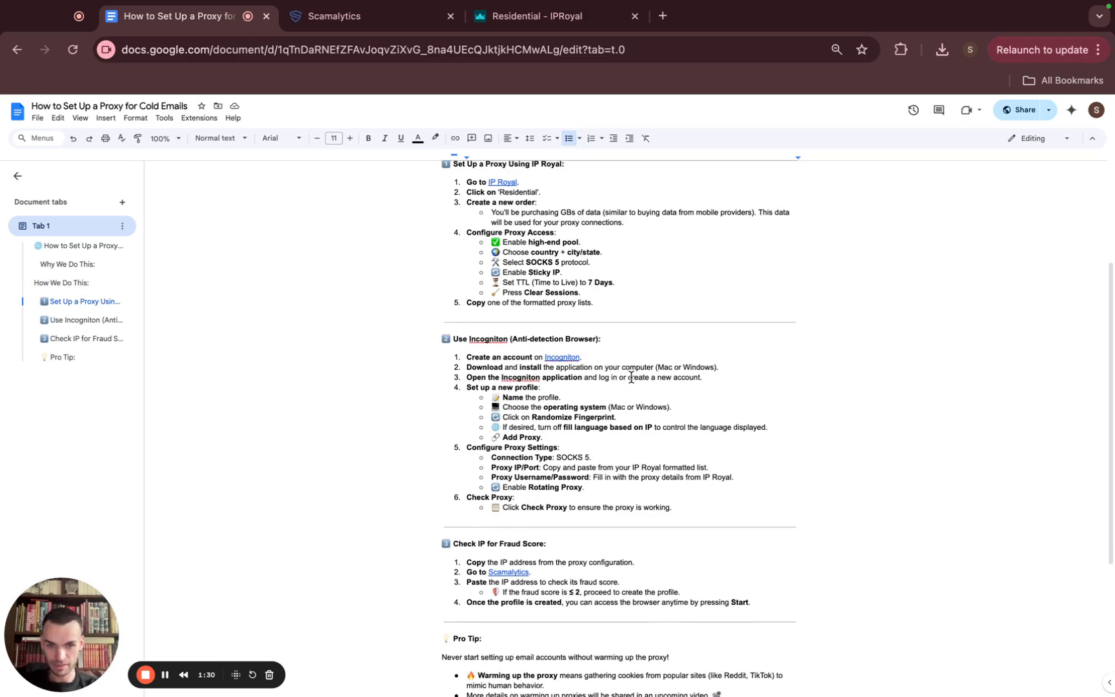
Scroll the guide to the Incogniton steps for creating a profile and setting the SOCKS 5 proxy
scroll(630, 378, down, 1)
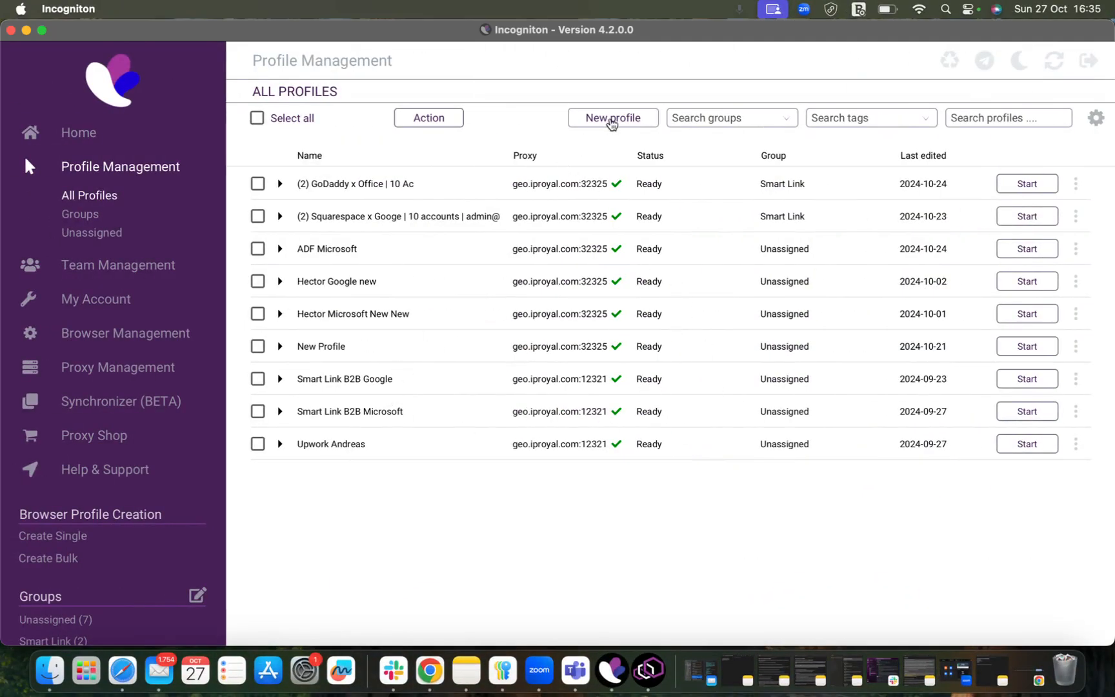
Create a new profile named 'Smarlinkteam' and randomize its fingerprint (1920x1080 resolution, 92 fonts)
click(610, 121)
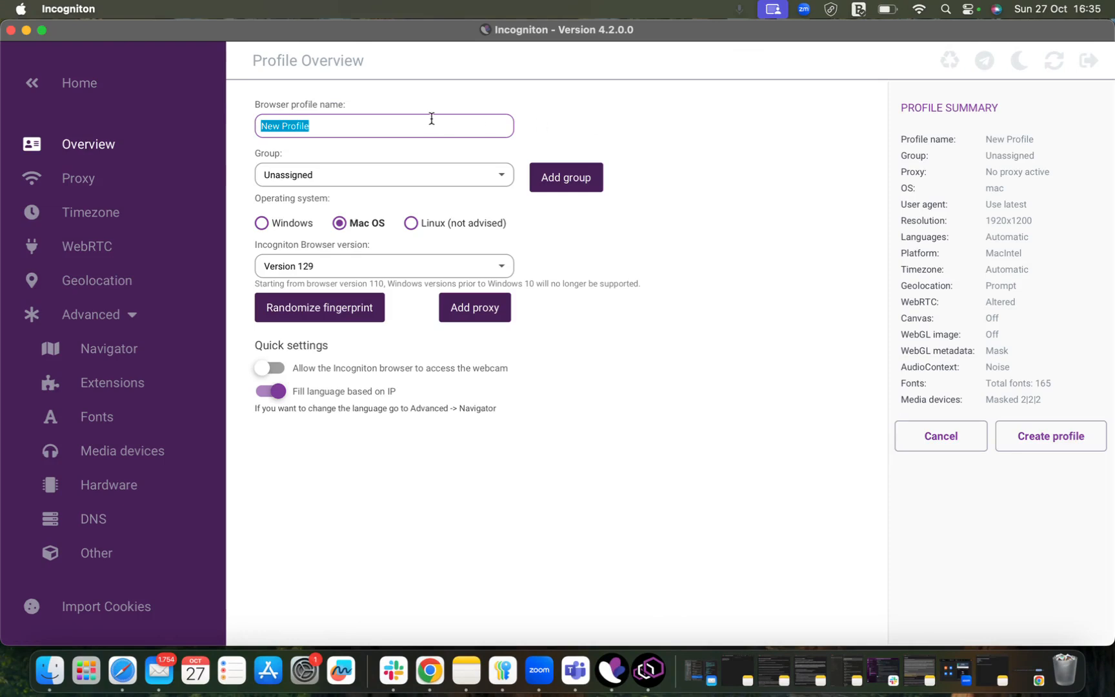
text(Smarlinkteam)
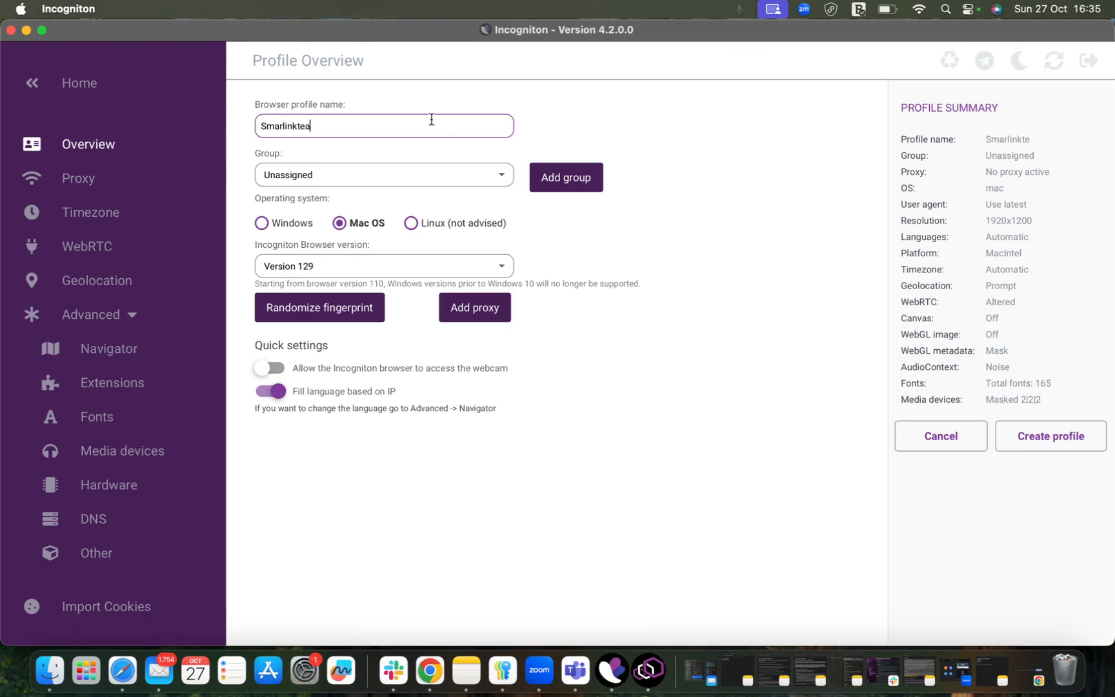
key(BackSpace)
key(BackSpace)
key(BackSpace)
text(a)
key(BackSpace)
text(eam)
click(341, 312)
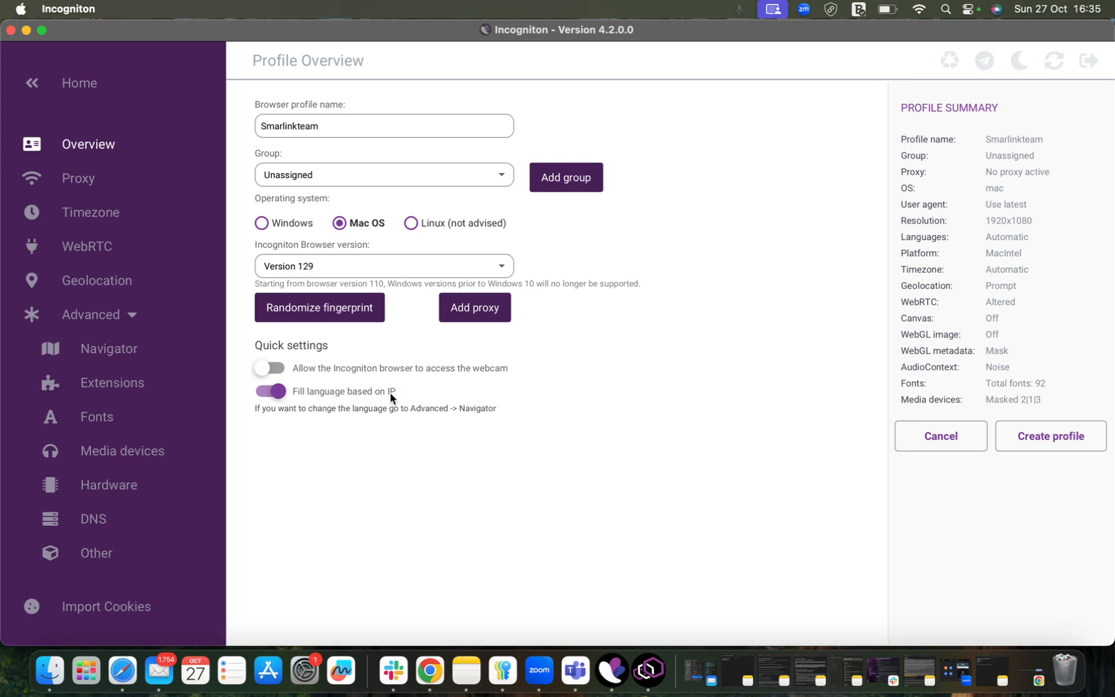
Give the profile a rotating Socks 5 proxy from the pasted IPRoyal proxy line
click(487, 310)
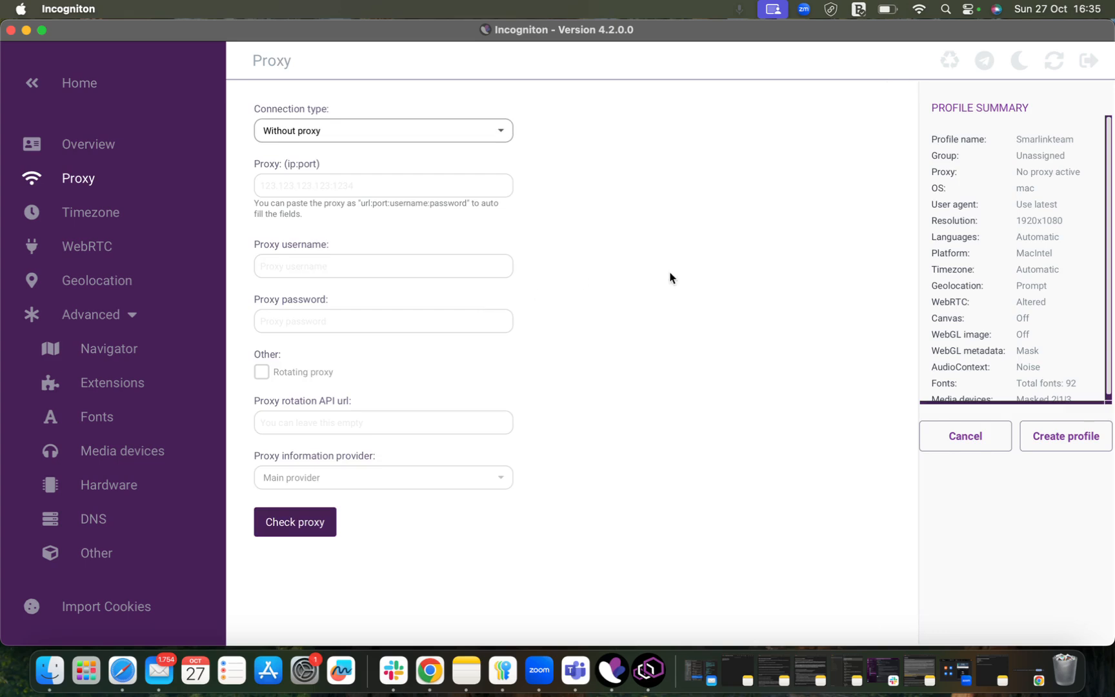
click(345, 132)
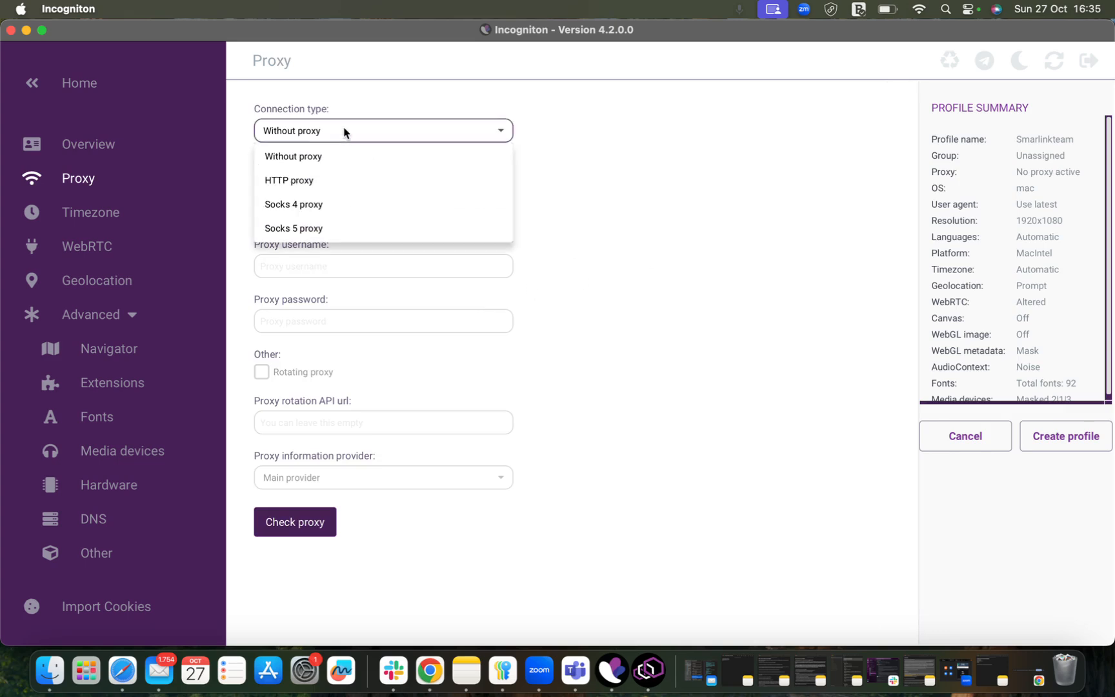
click(316, 229)
click(449, 187)
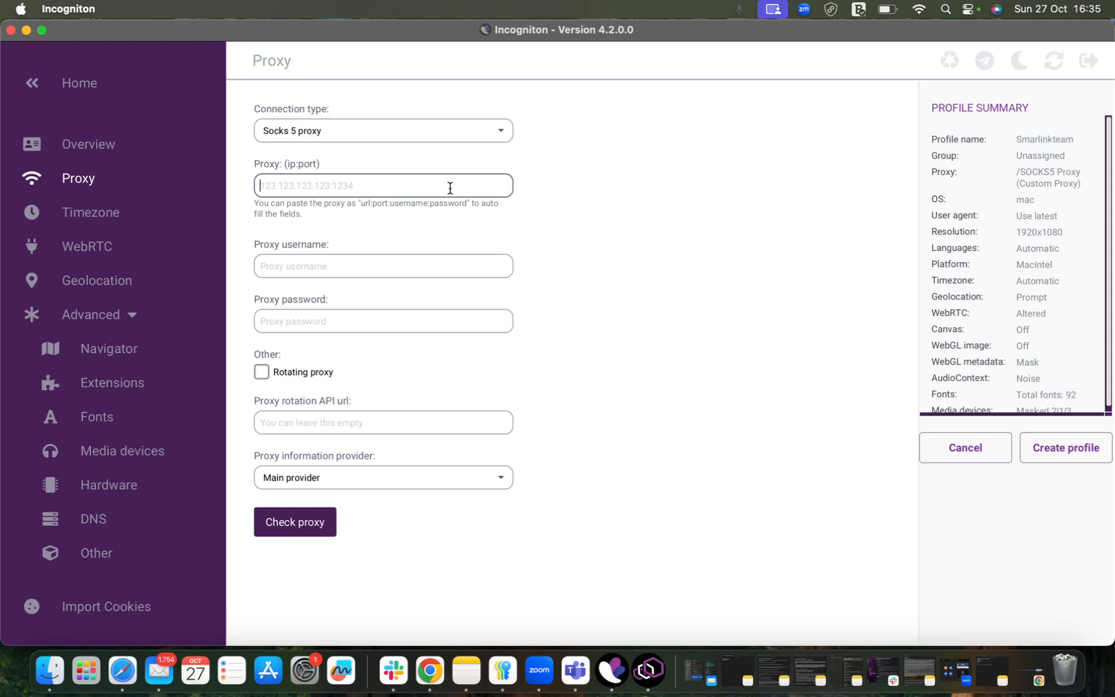
key(super+v)
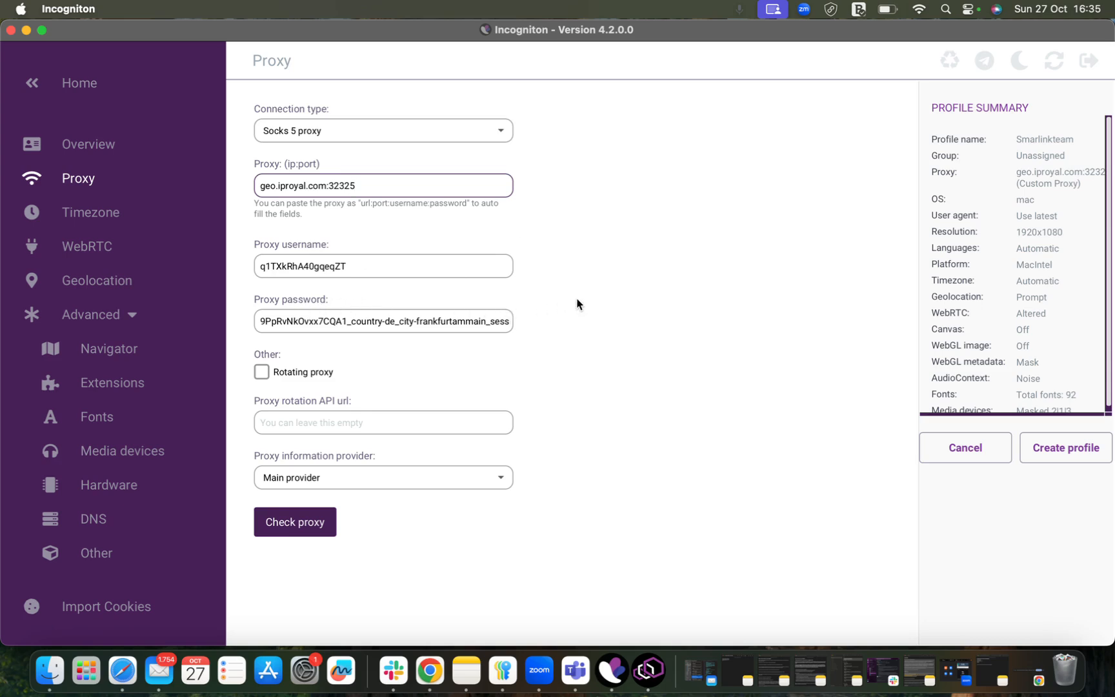
click(261, 372)
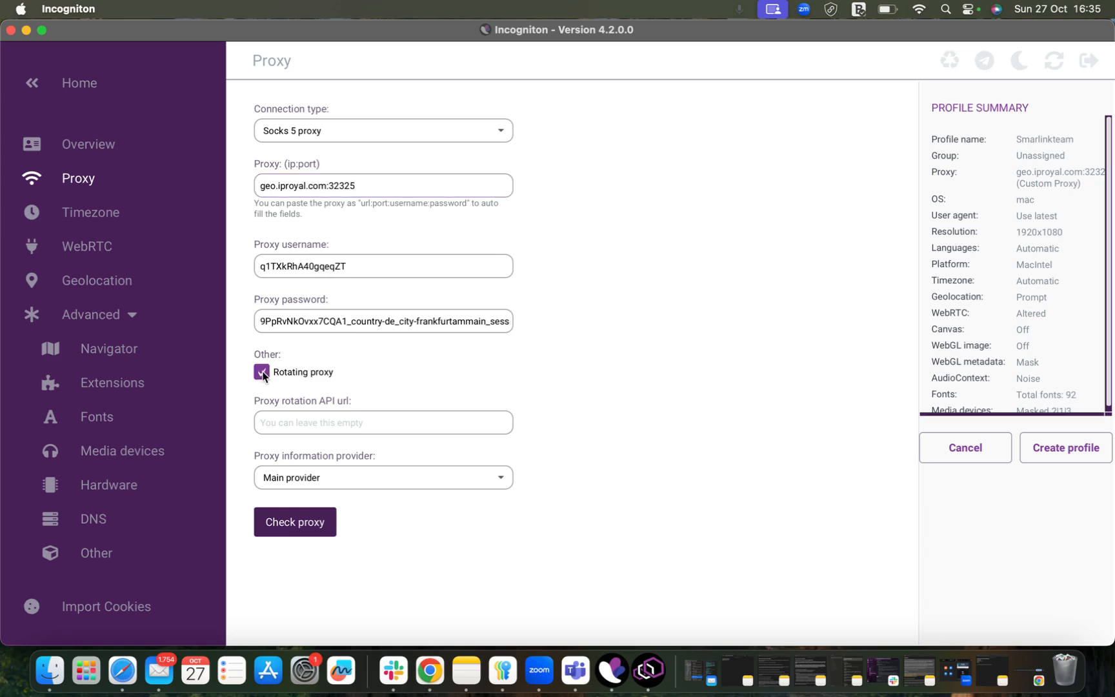
click(318, 525)
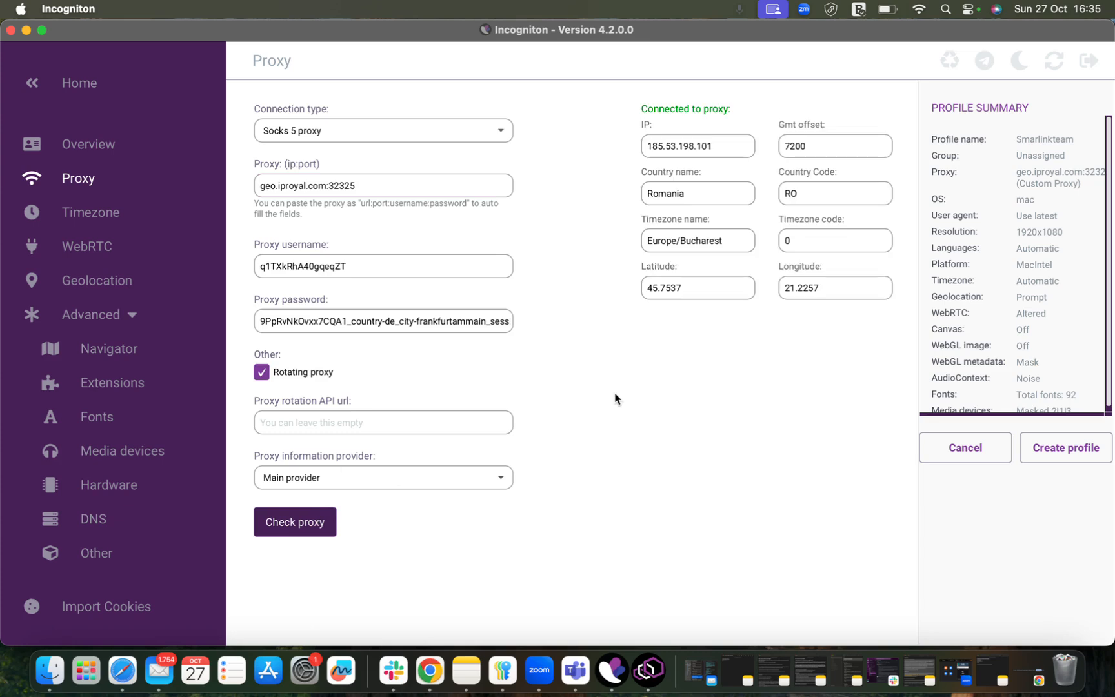
click(712, 150)
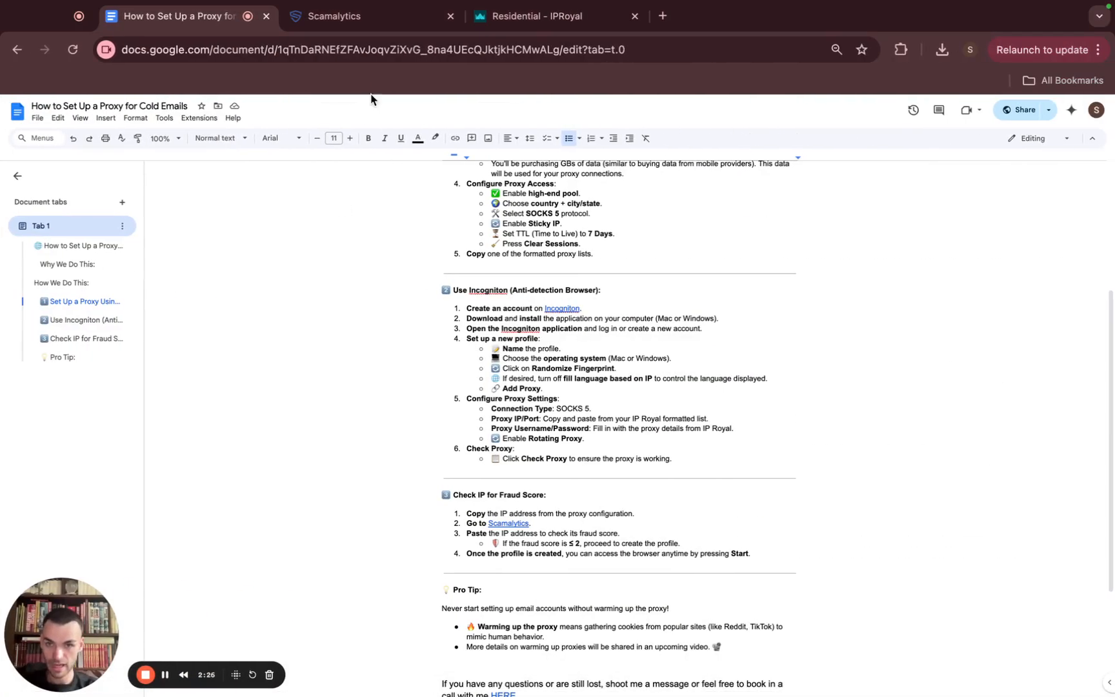
scroll(570, 427, down, 2)
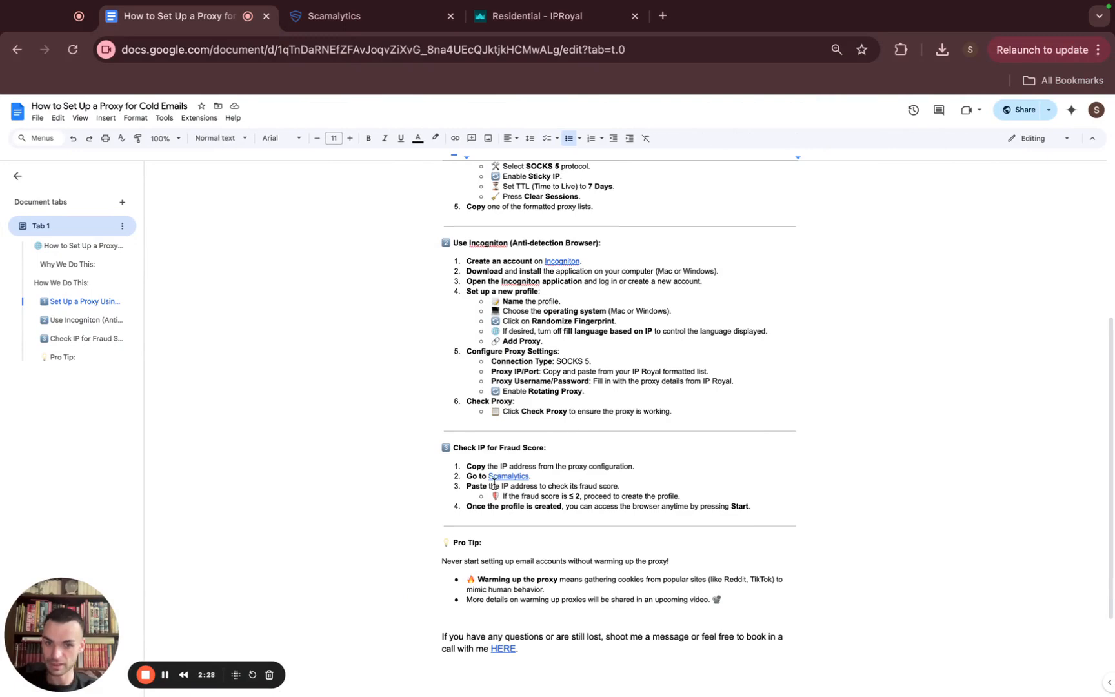
click(340, 26)
click(295, 261)
key(super+v)
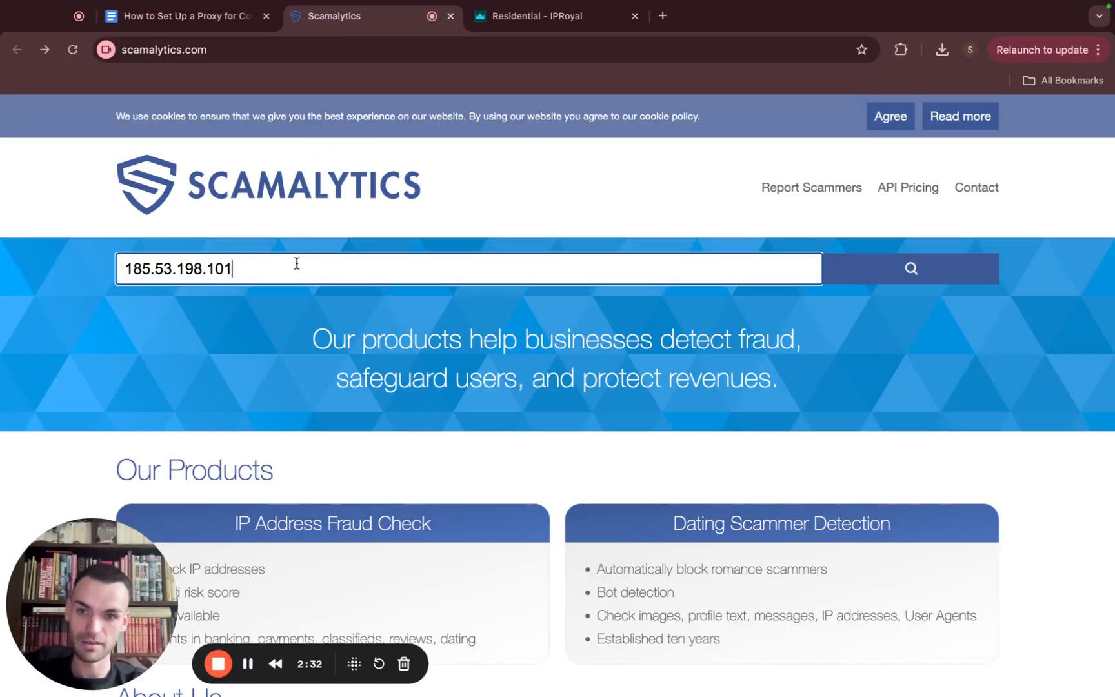
key(Return)
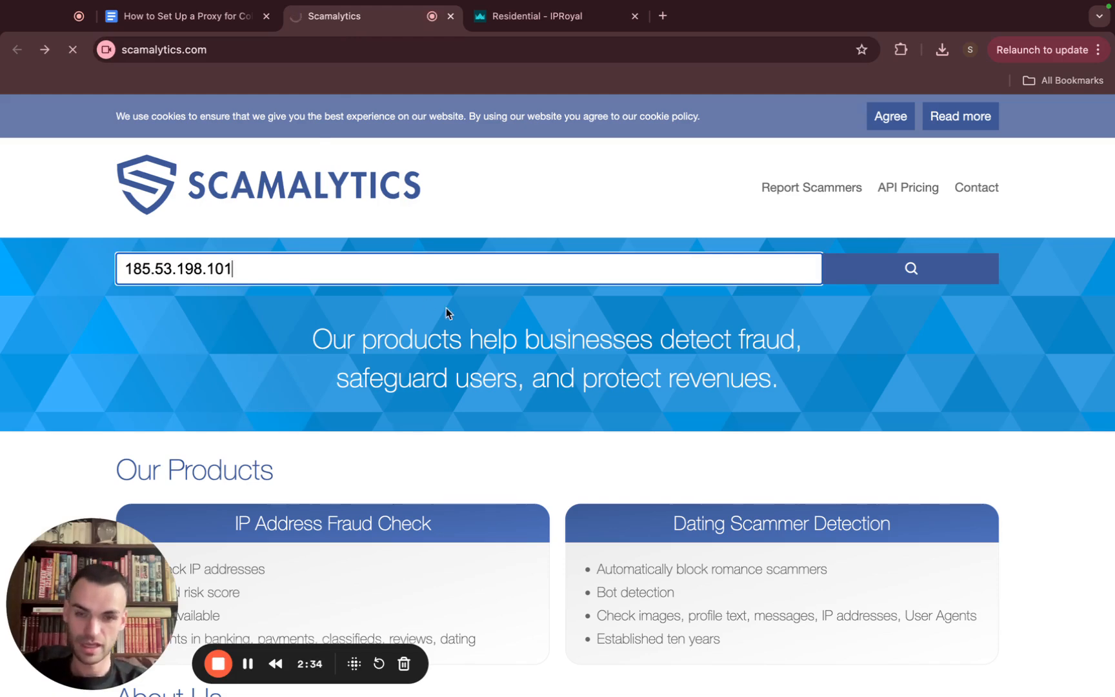
scroll(488, 328, down, 2)
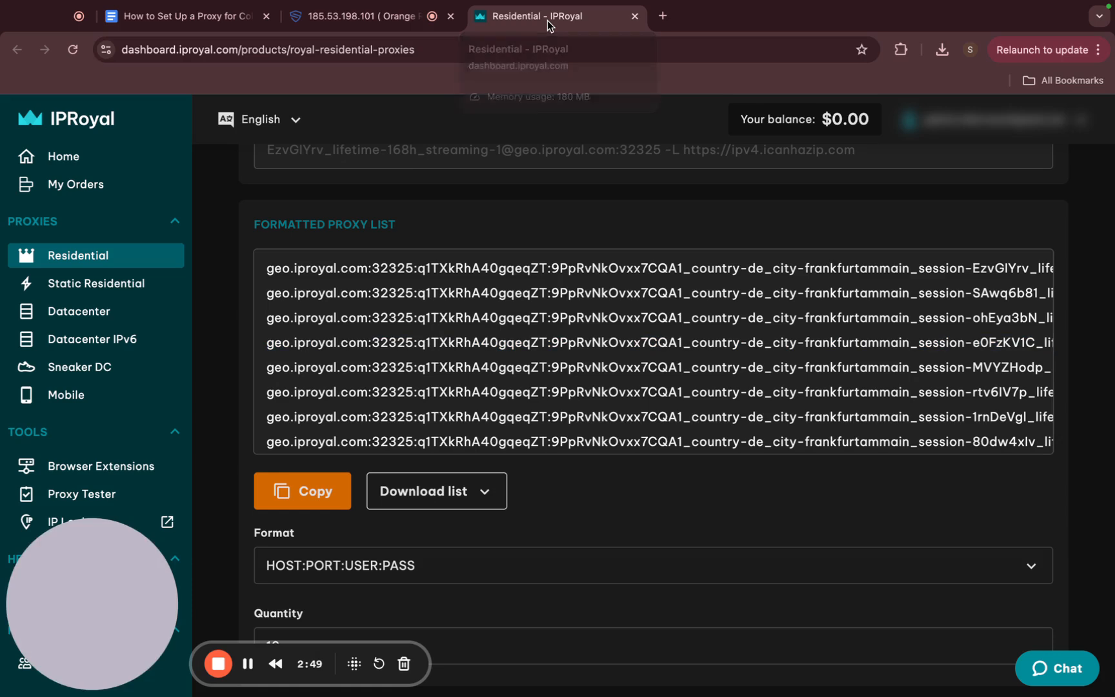
Clear the IPRoyal proxy sessions and select the third freshly generated proxy line
click(547, 20)
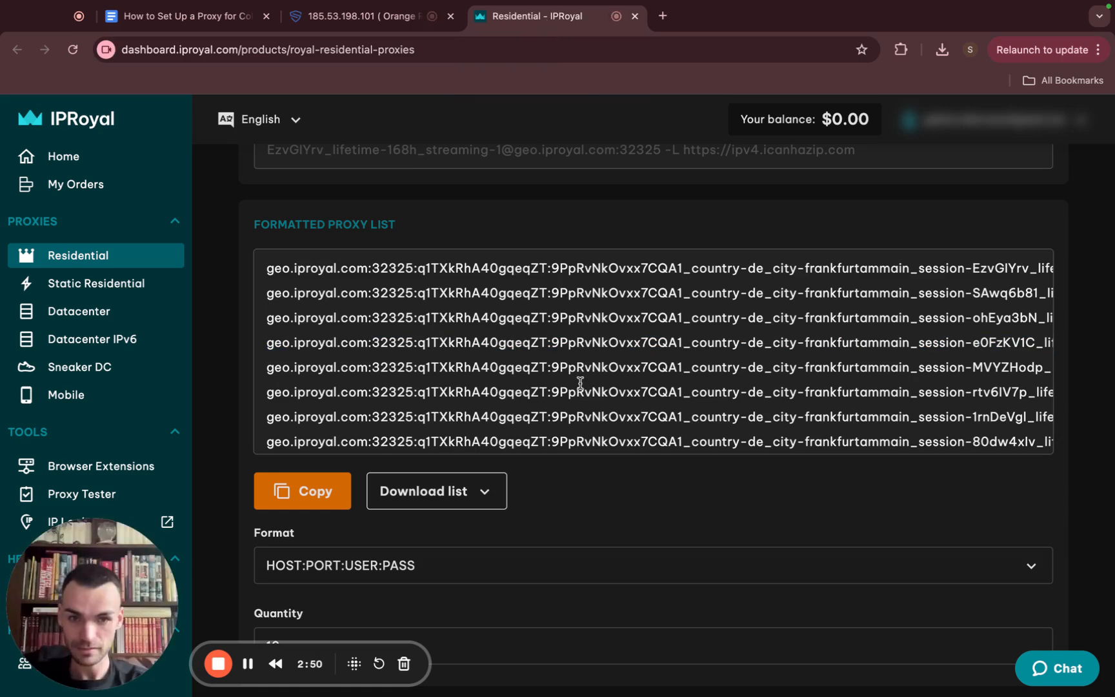
scroll(771, 523, up, 10)
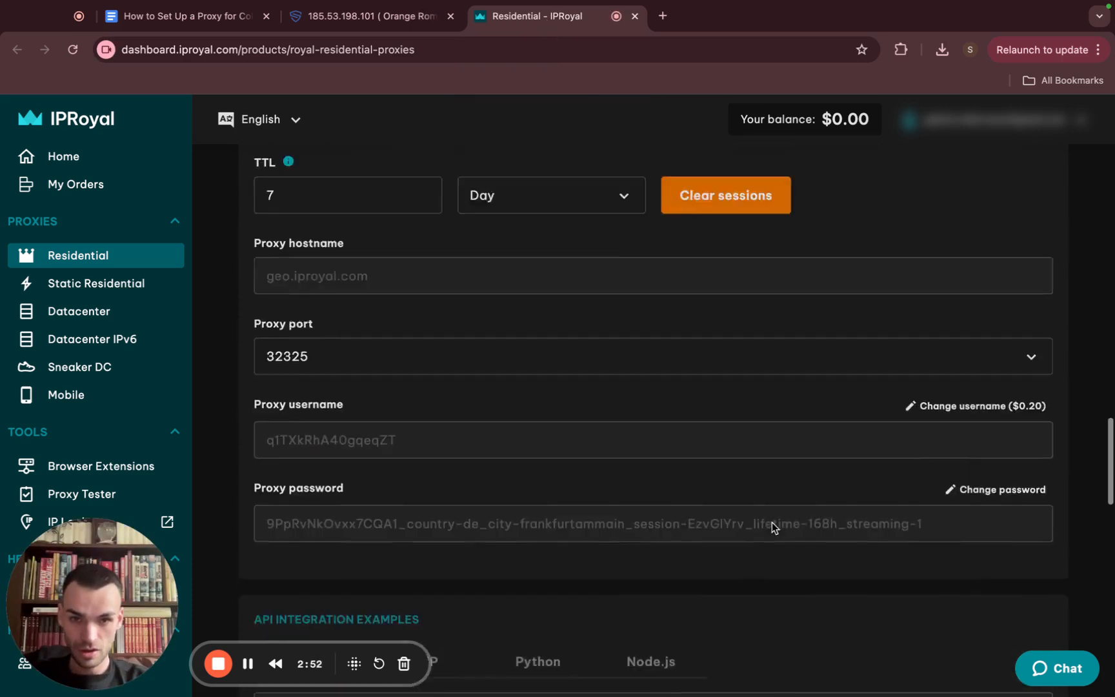
scroll(774, 527, up, 3)
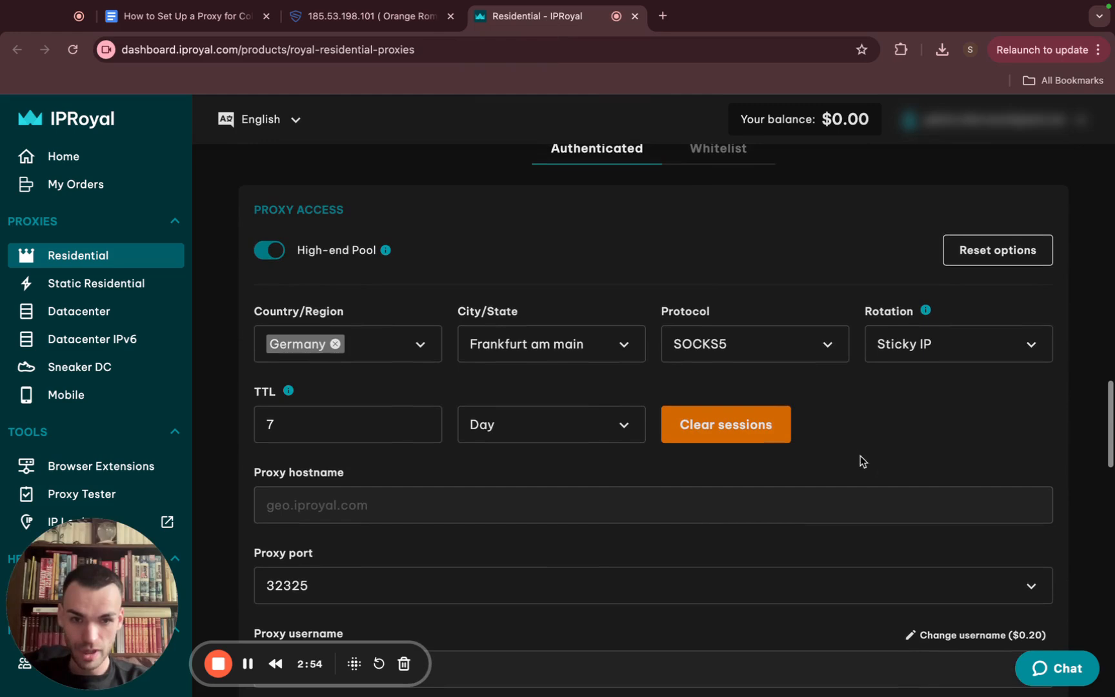
click(739, 449)
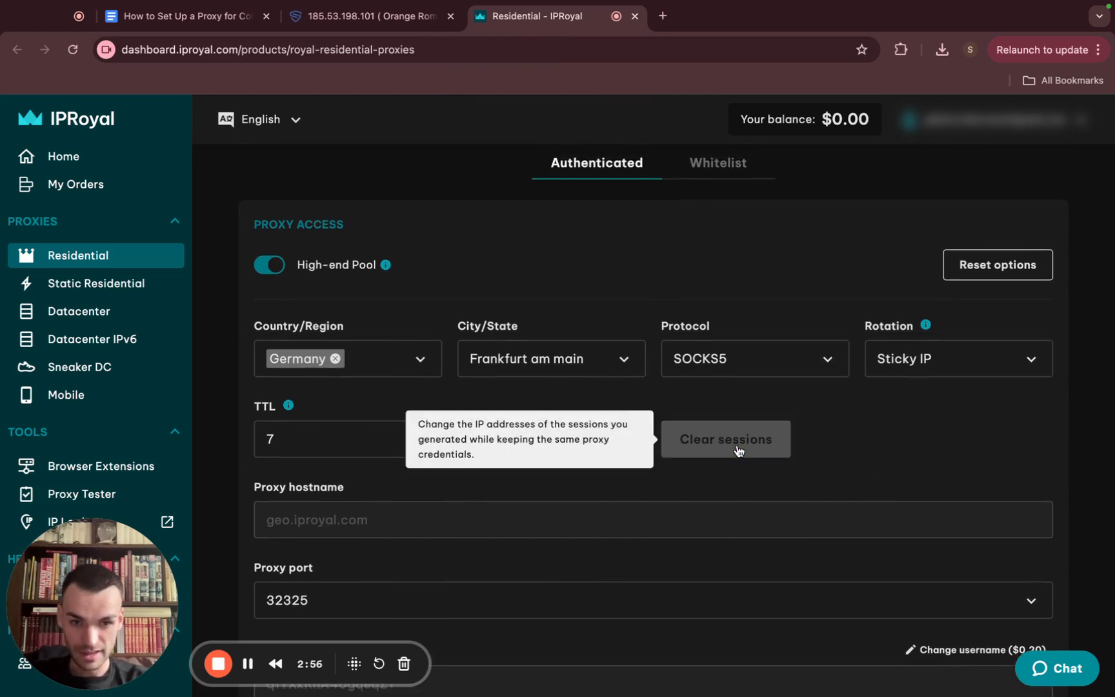
scroll(853, 443, down, 10)
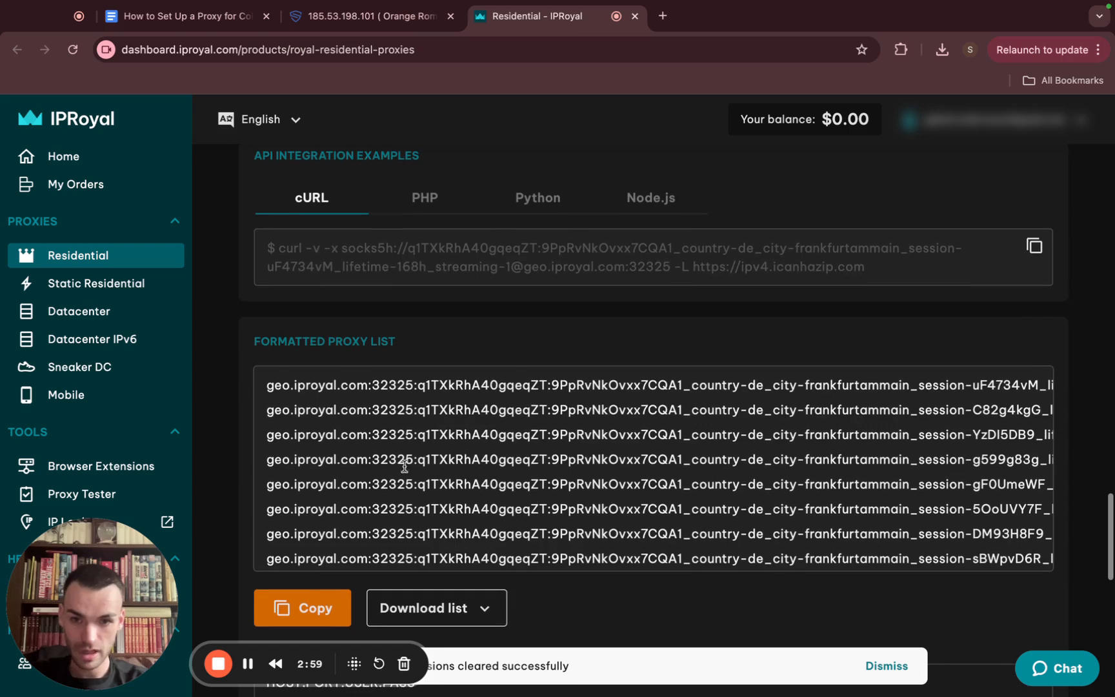
triple_click(394, 433)
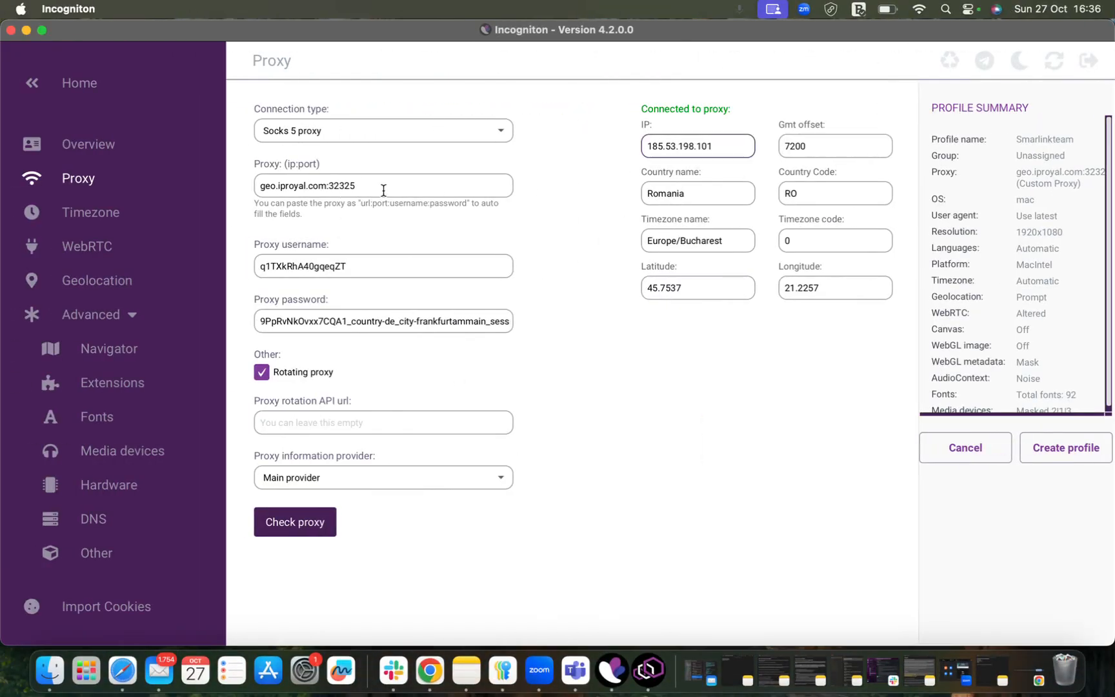
drag(371, 187, 250, 194)
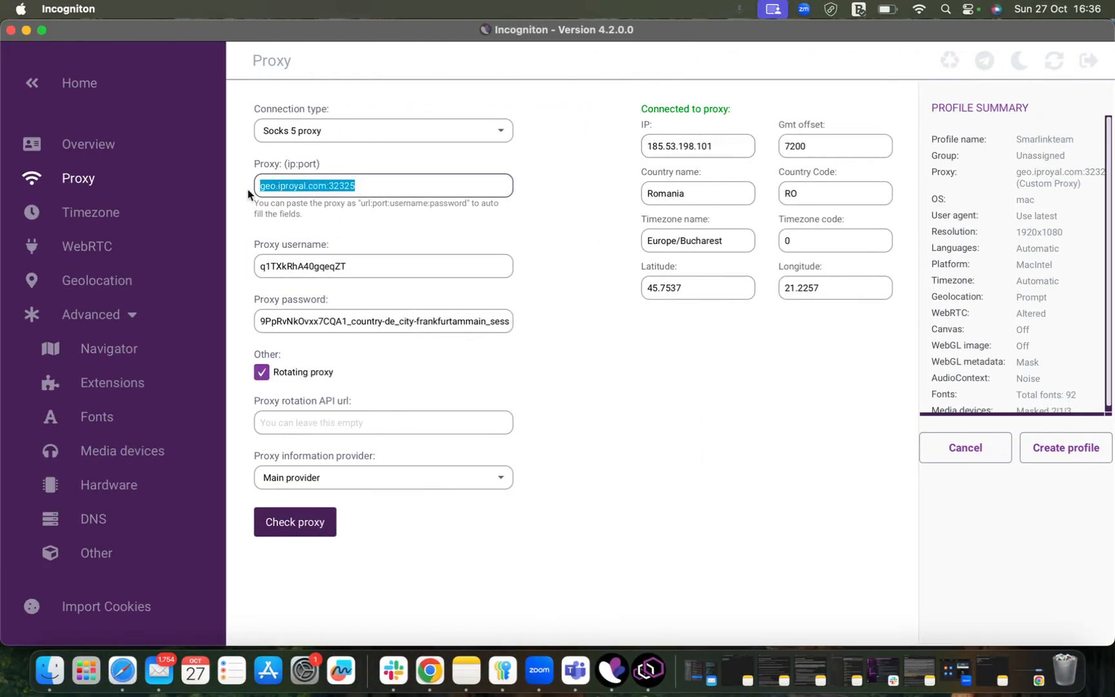
key(super+v)
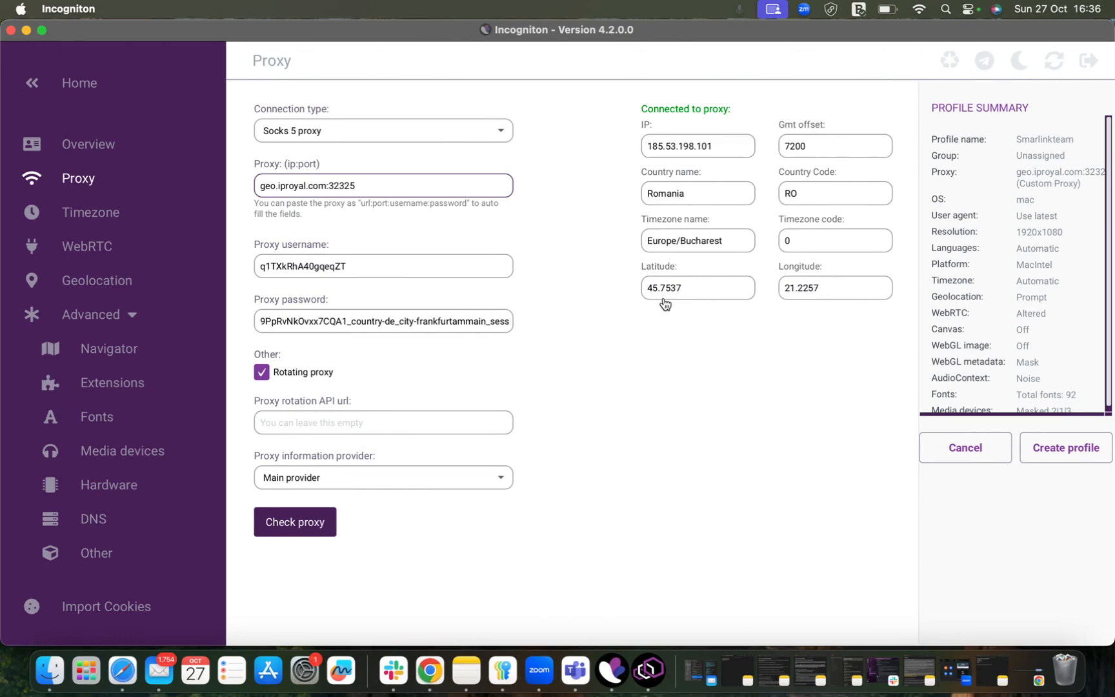
click(295, 523)
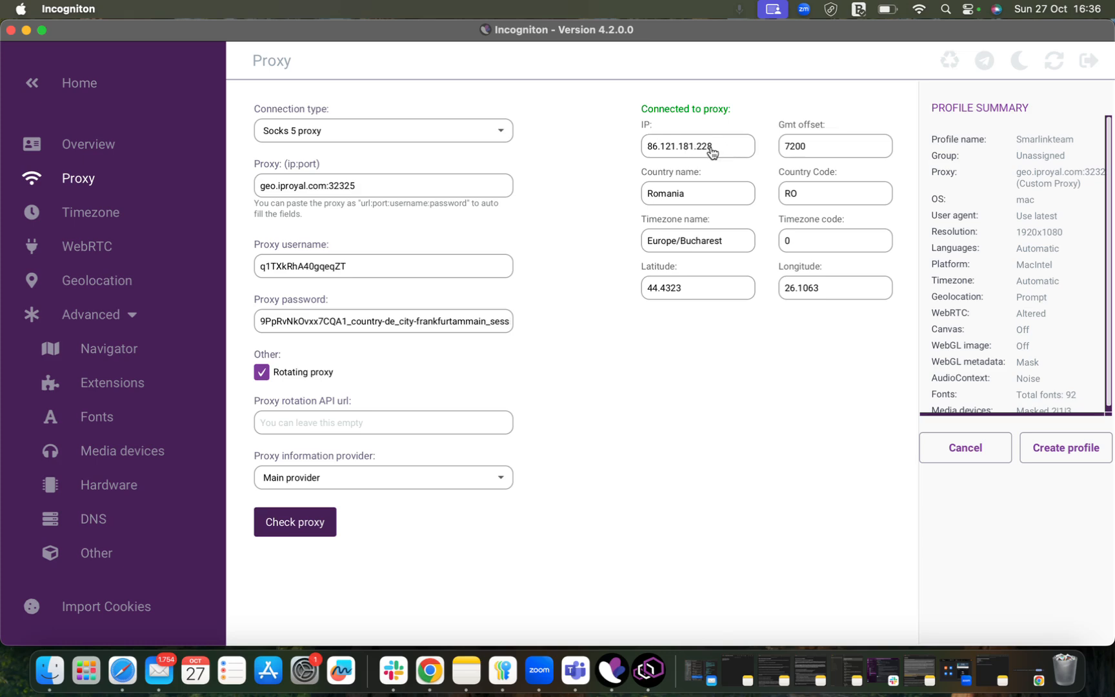
click(712, 153)
click(429, 671)
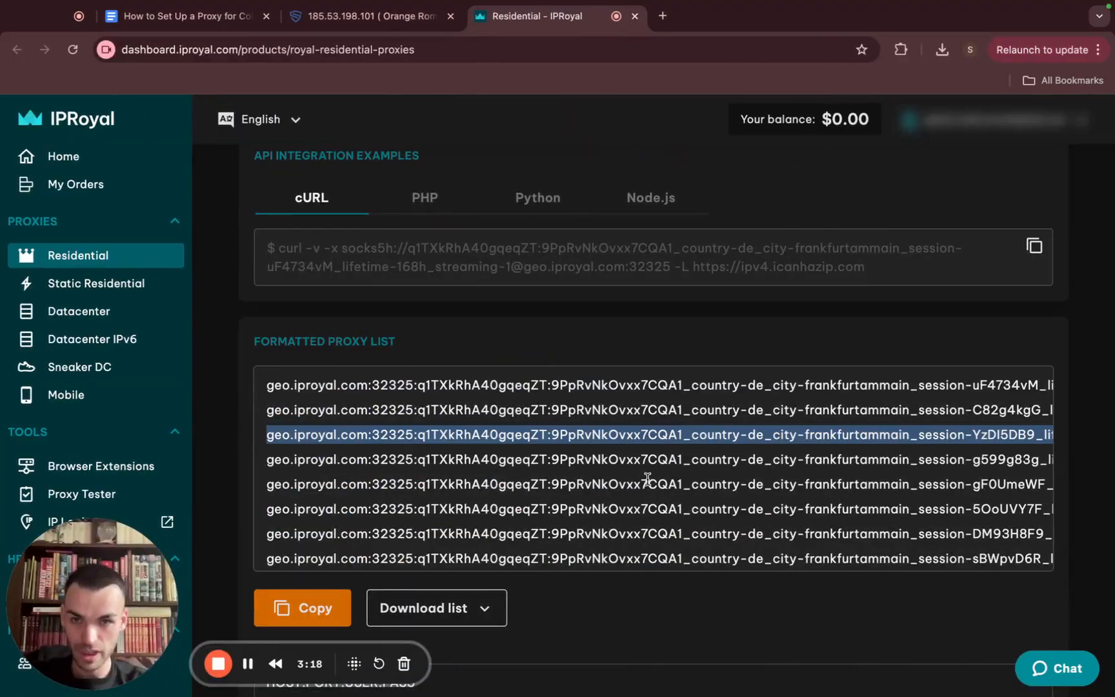
click(339, 23)
click(278, 187)
drag(278, 187, 114, 186)
key(Return)
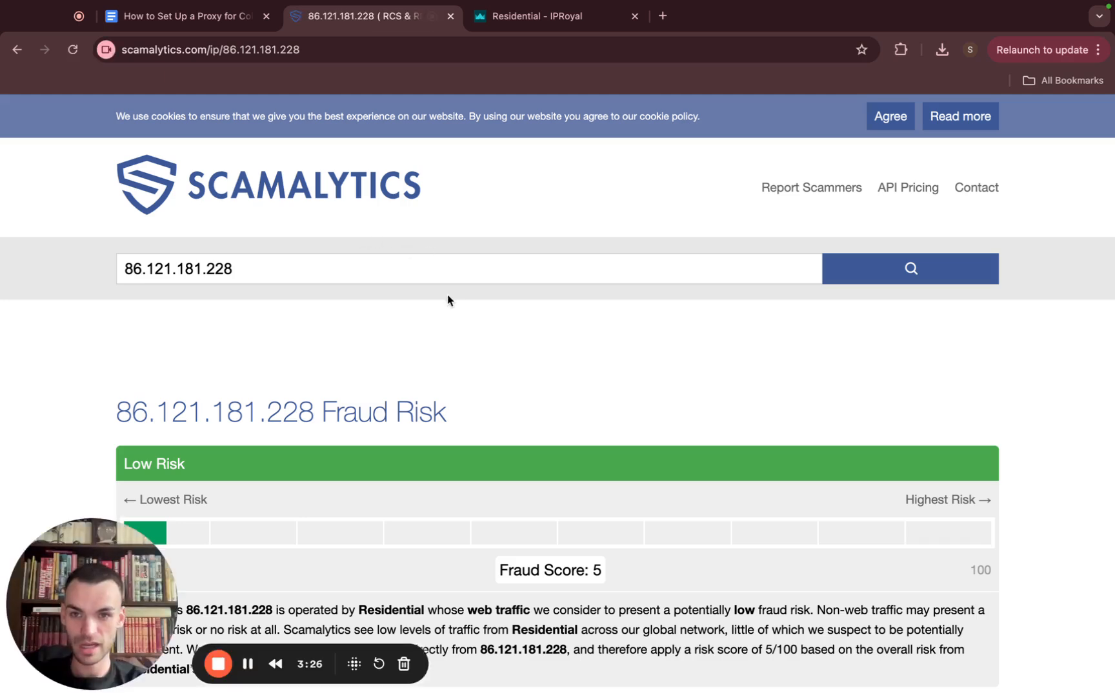
scroll(447, 294, down, 1)
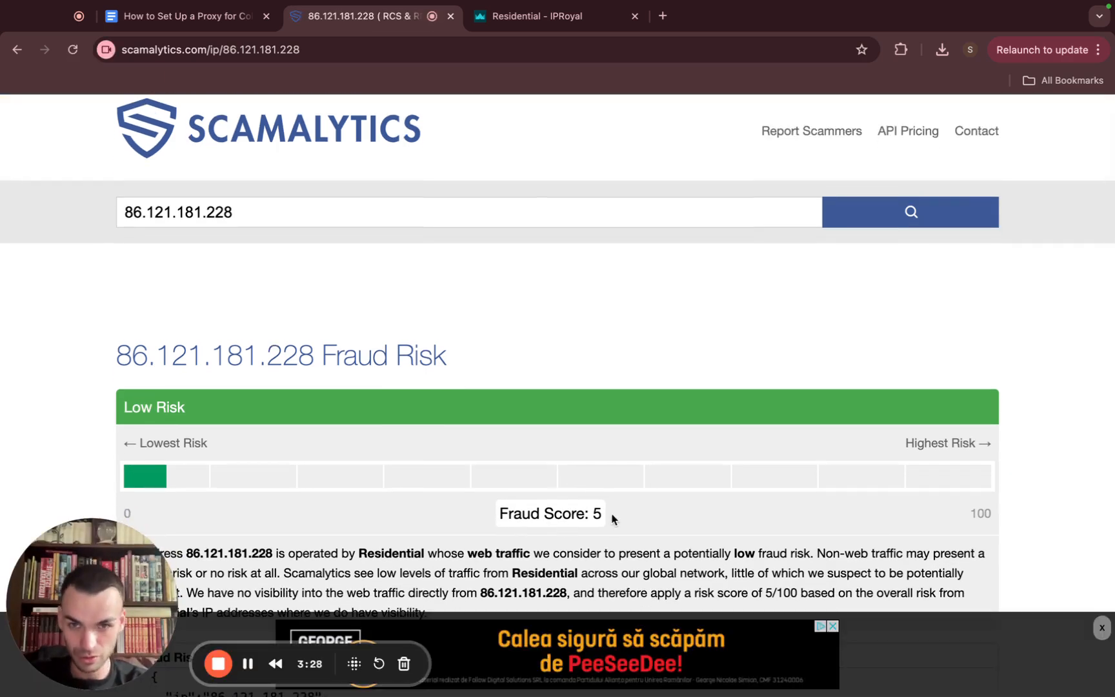
Clear the IPRoyal sessions again, select the seventh new proxy line and return to Incognition
click(514, 20)
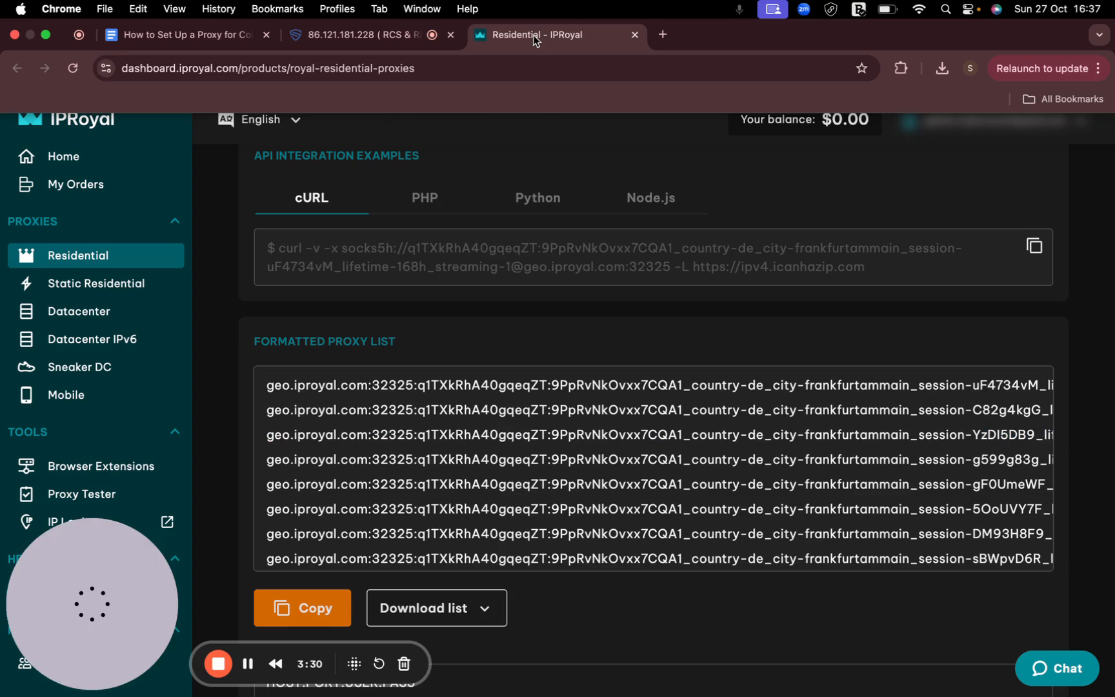
scroll(895, 352, up, 5)
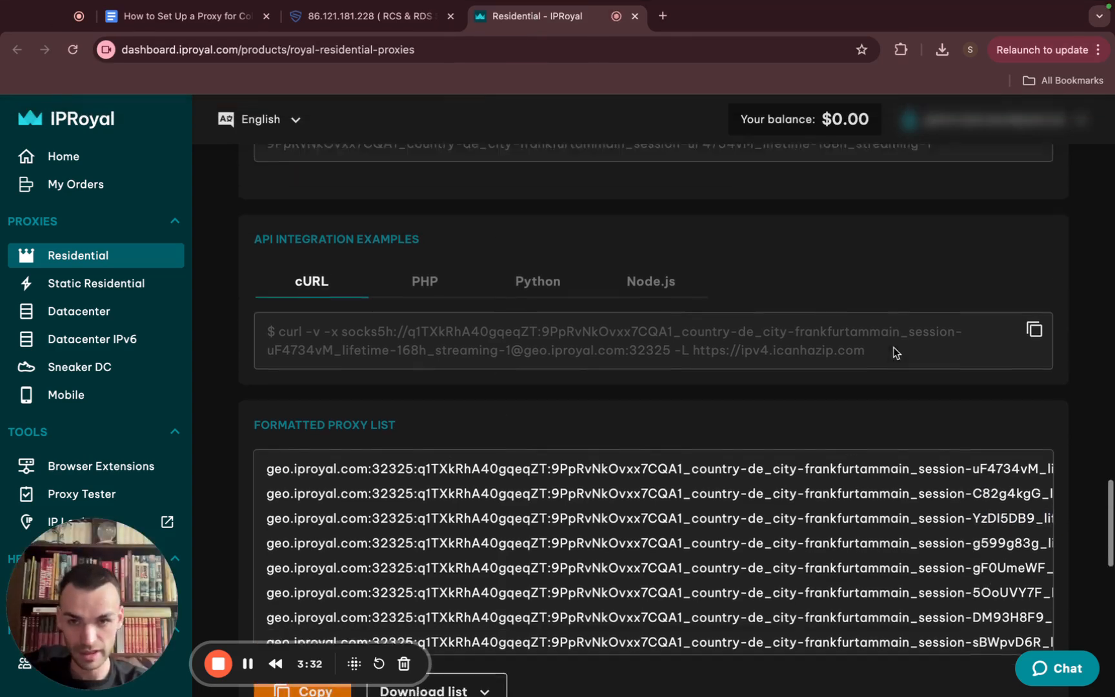
scroll(896, 352, up, 4)
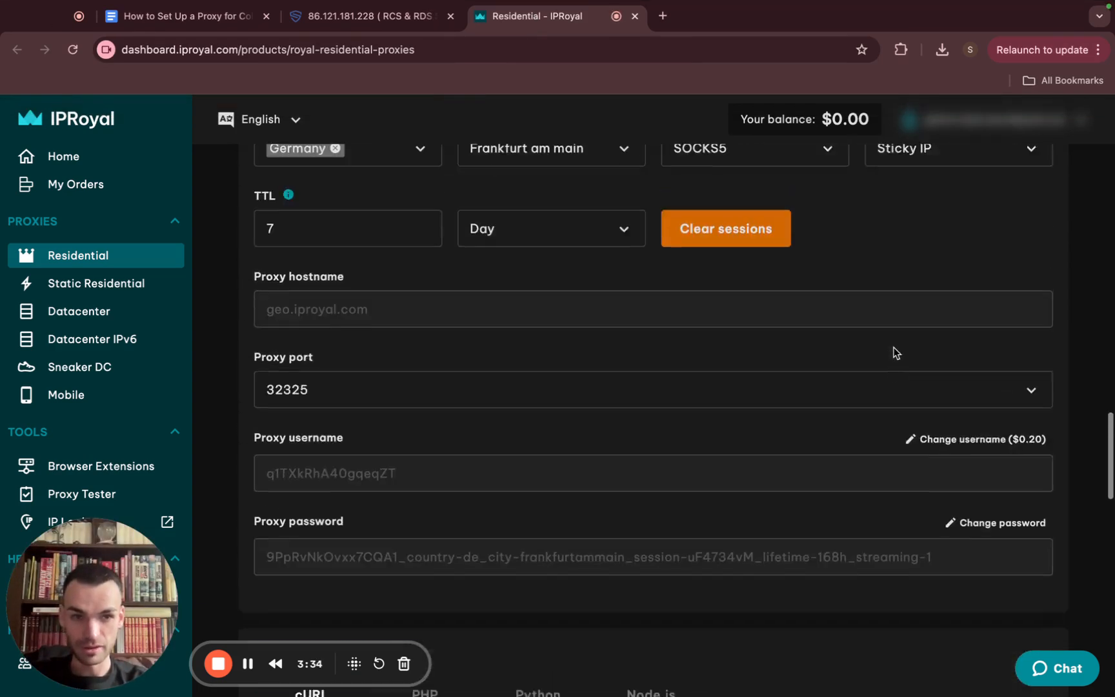
click(736, 352)
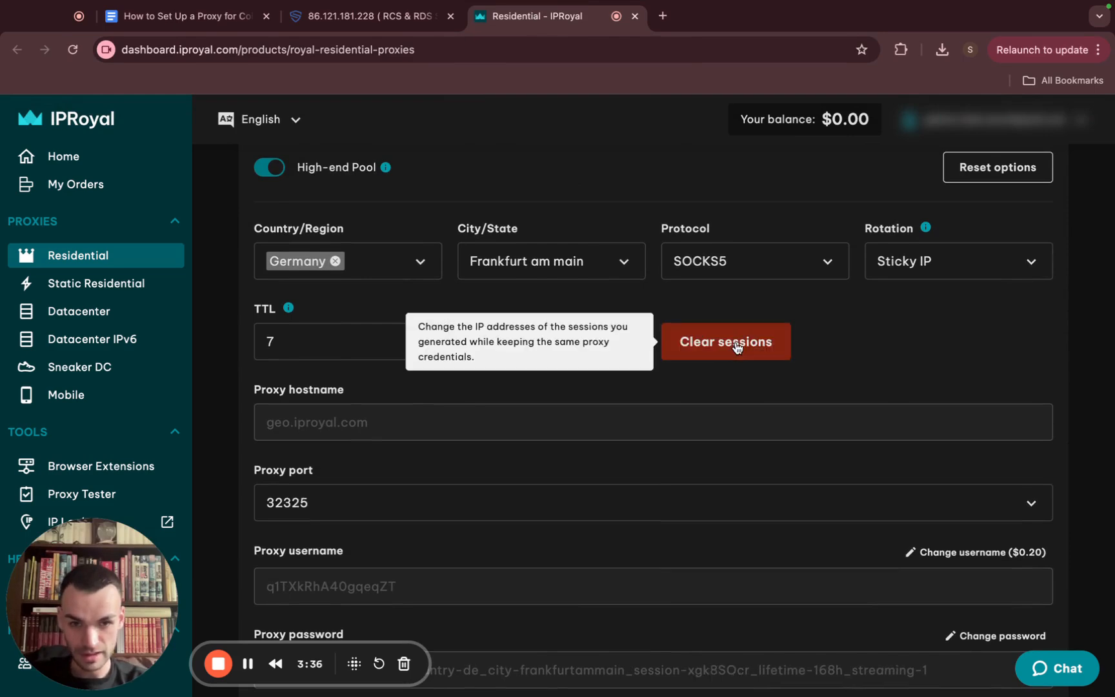
scroll(663, 470, down, 7)
scroll(664, 471, down, 3)
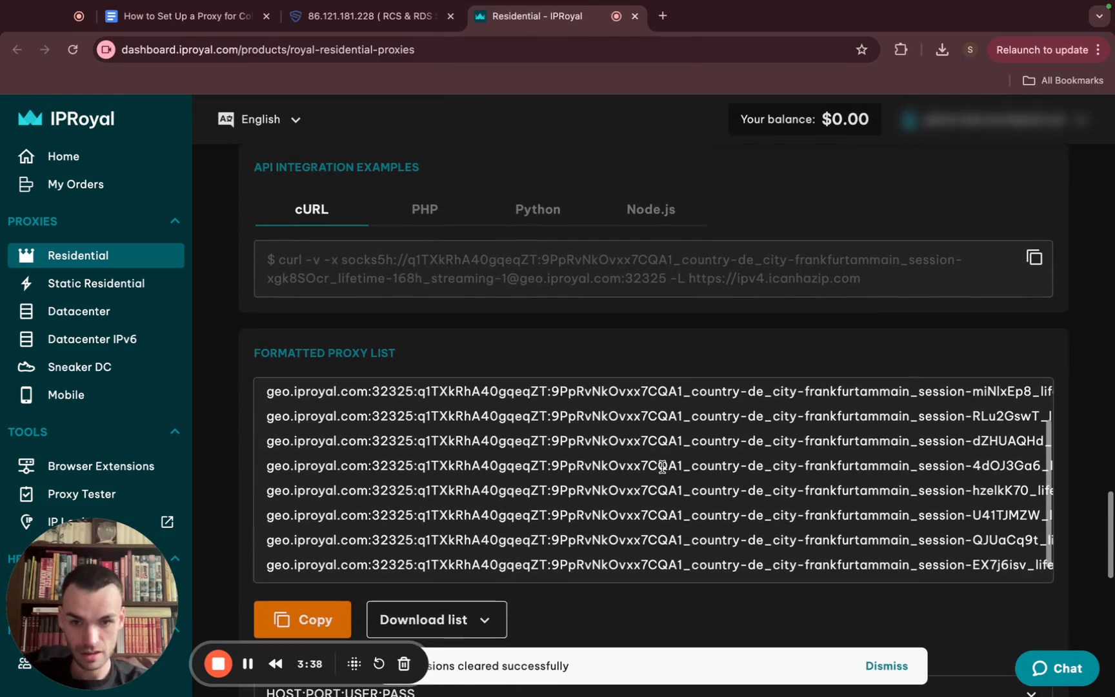
triple_click(515, 541)
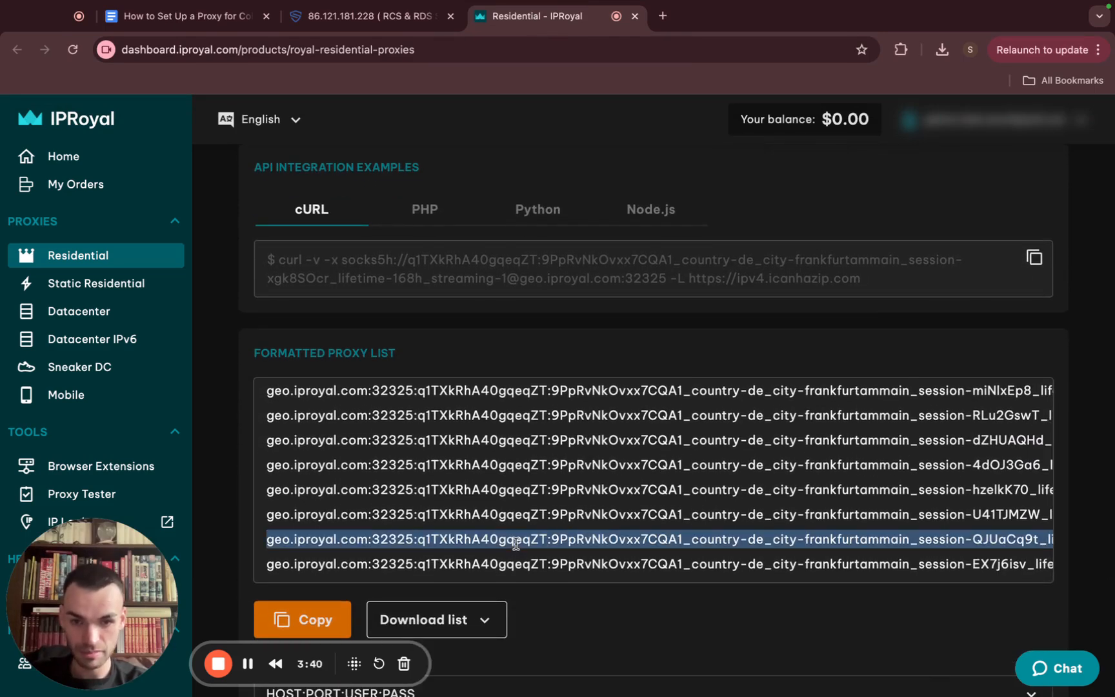
key(ctrl+Left)
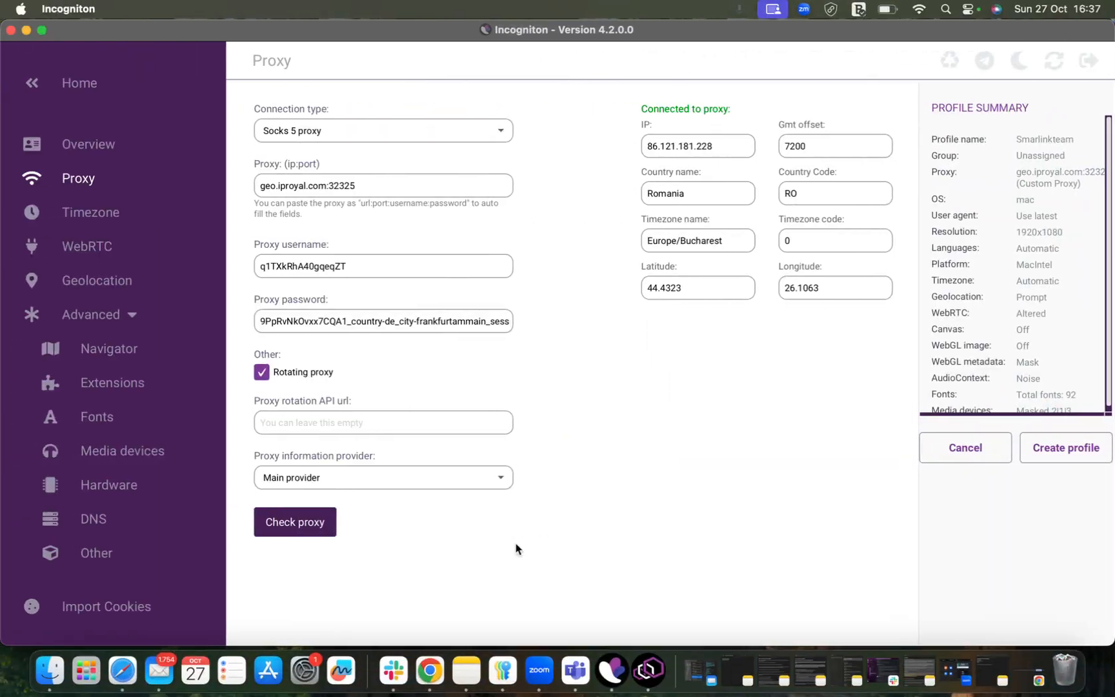
click(371, 185)
drag(329, 185, 244, 188)
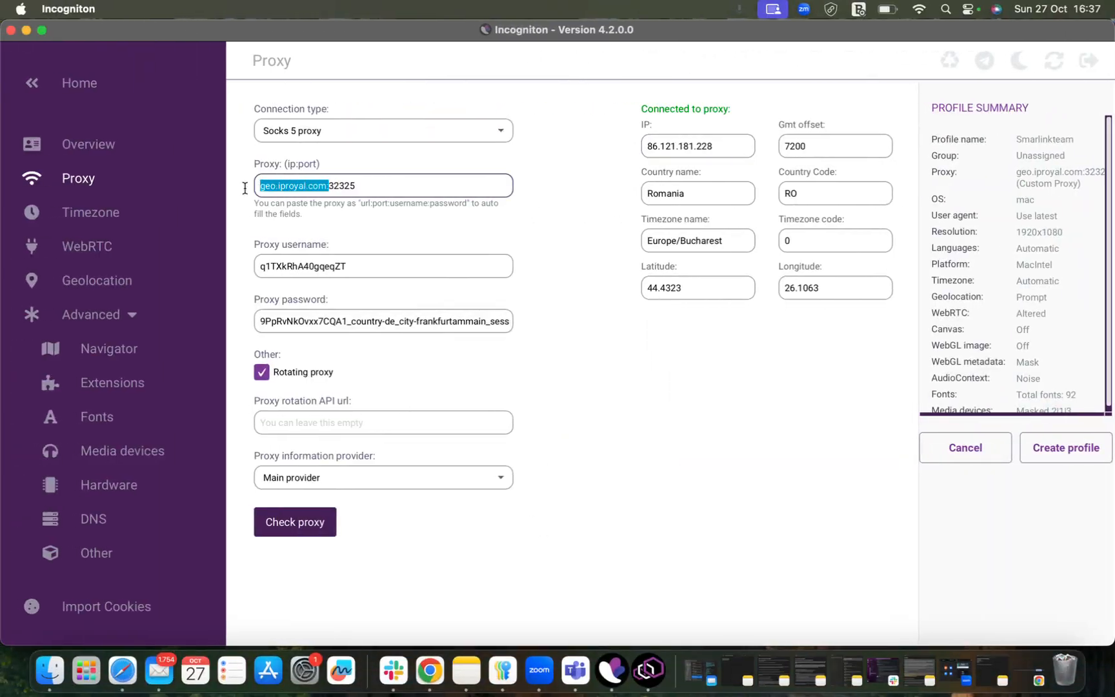
click(356, 188)
drag(366, 190, 257, 191)
click(278, 191)
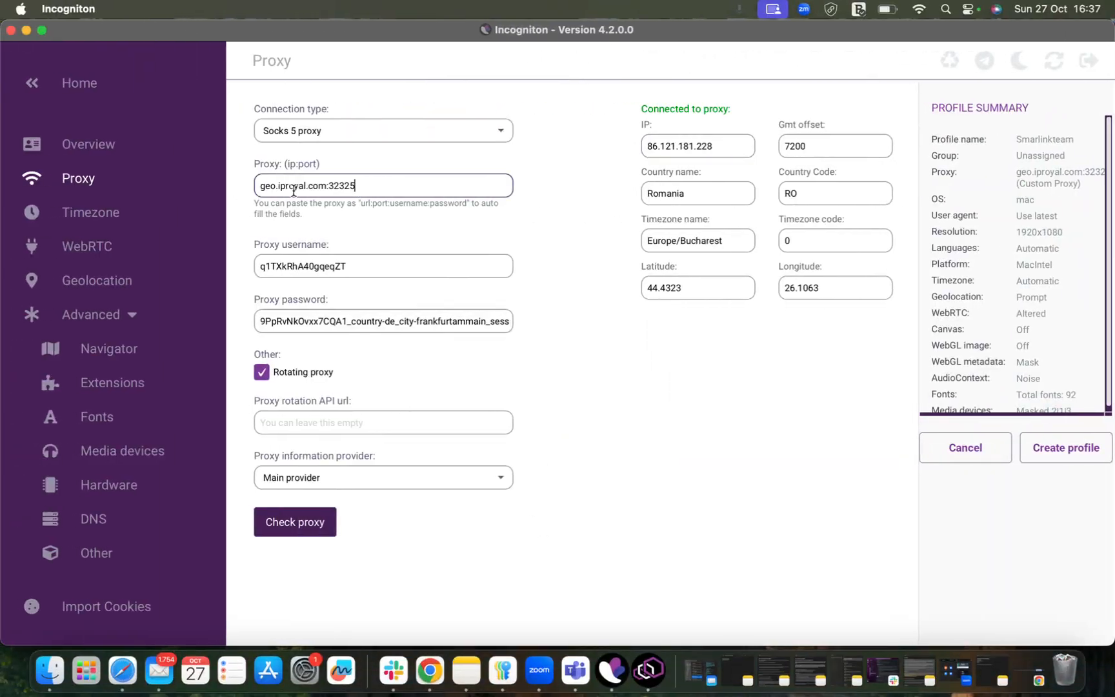
click(321, 534)
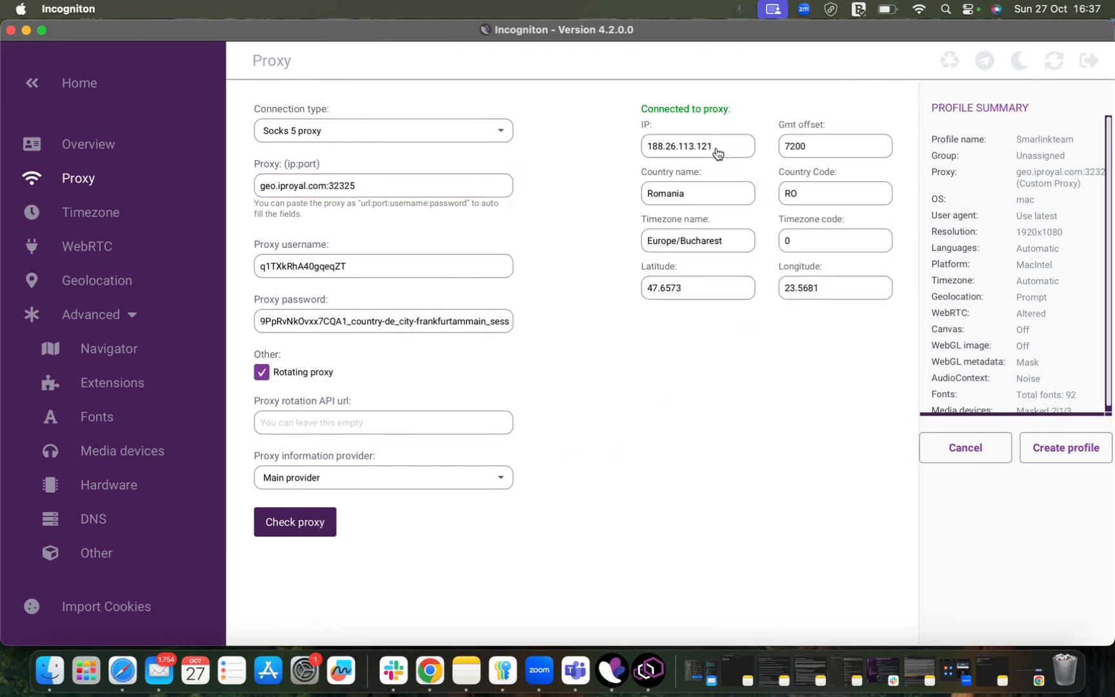
click(717, 149)
key(super+Tab)
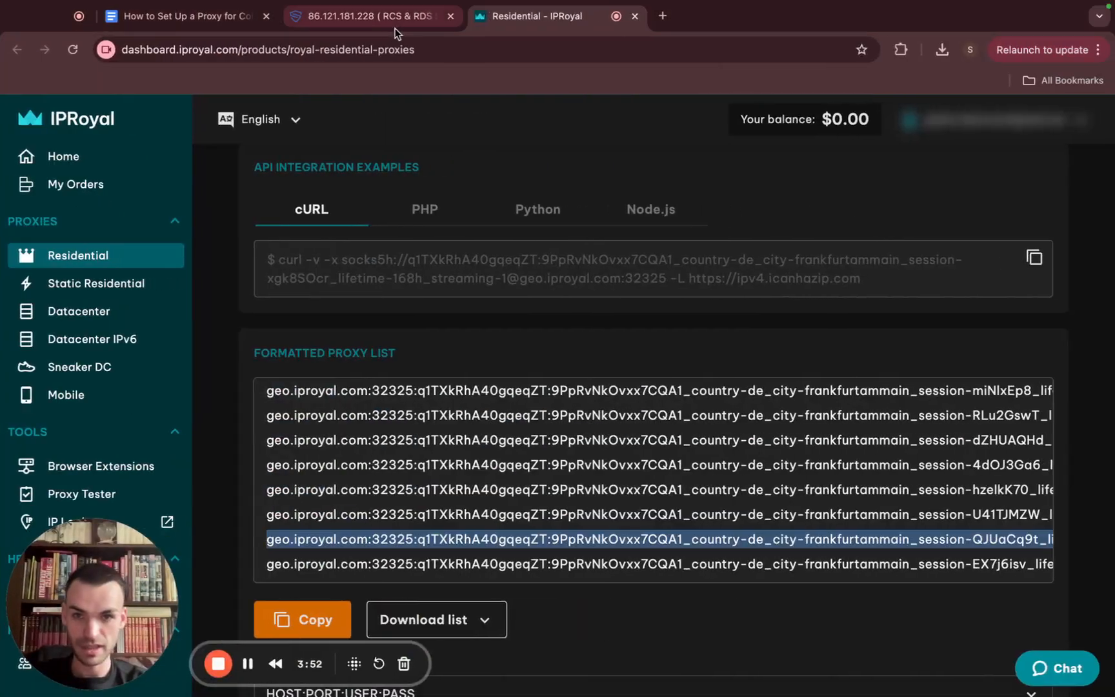
click(386, 23)
click(232, 213)
drag(232, 212, 93, 212)
key(super+v)
click(960, 215)
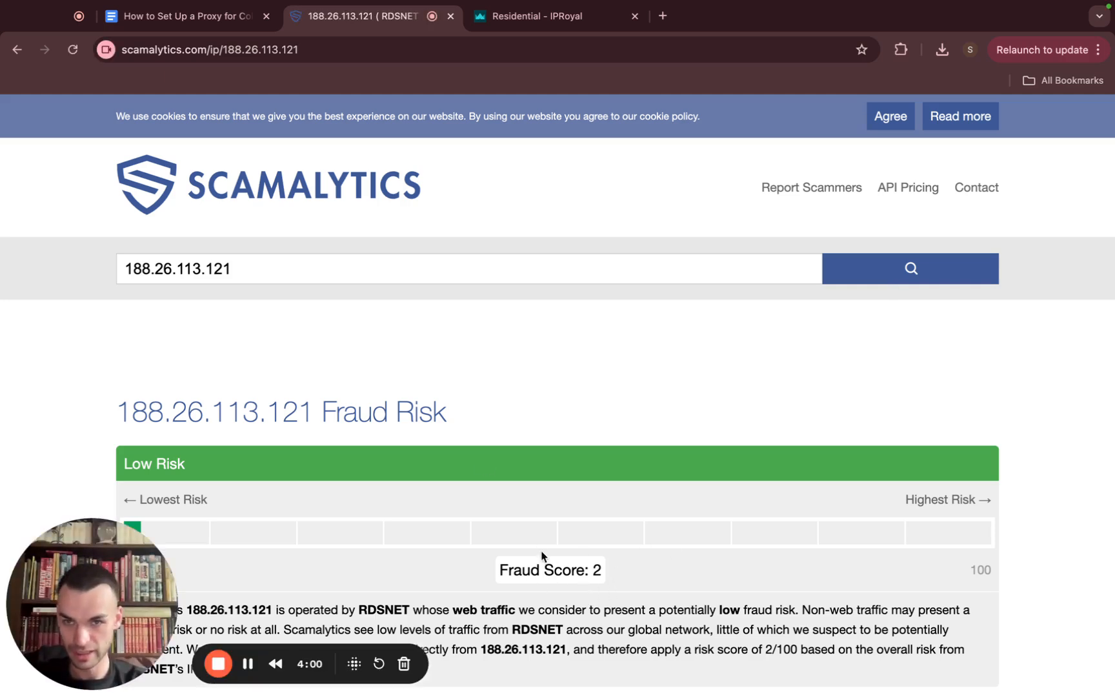
Scroll down through the Google Docs proxy setup guide
click(202, 19)
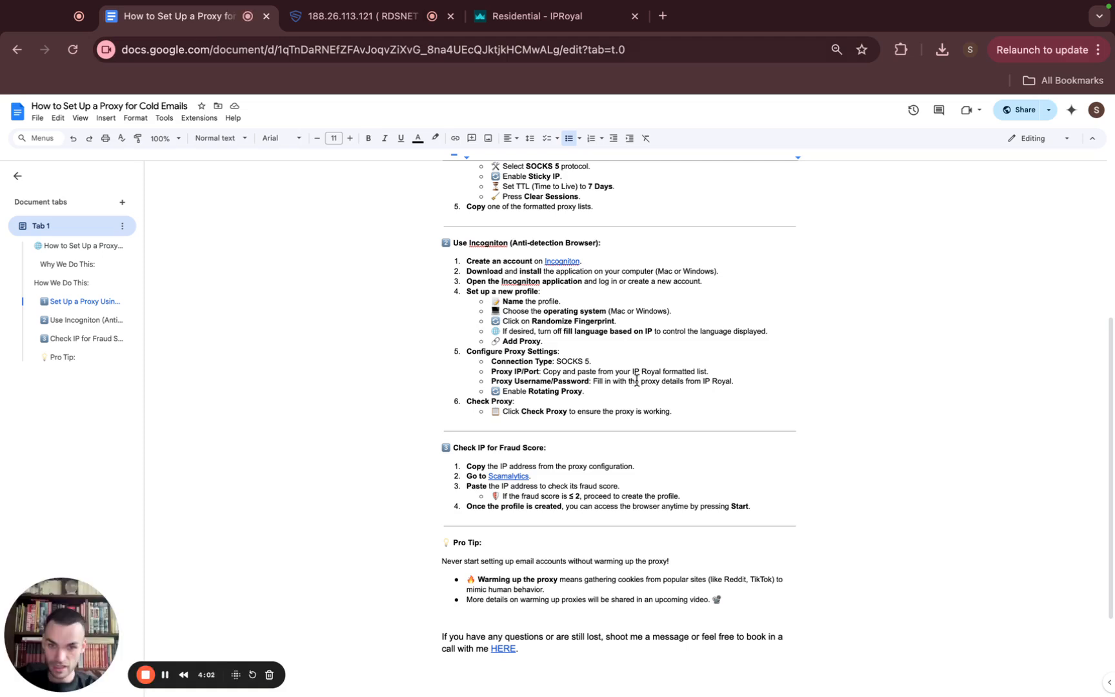
scroll(684, 410, down, 2)
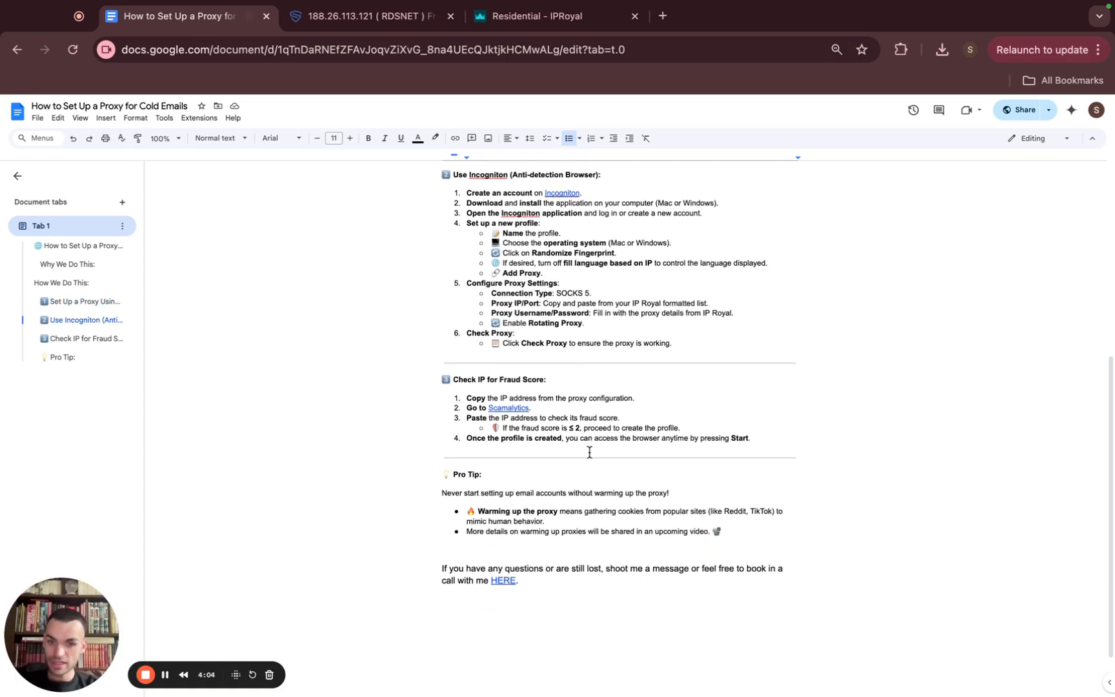
key(ctrl+Left)
Save the Smarlinkteam profile with proxy geo.iproyal.com:32325 and start it from All Profiles
click(1065, 453)
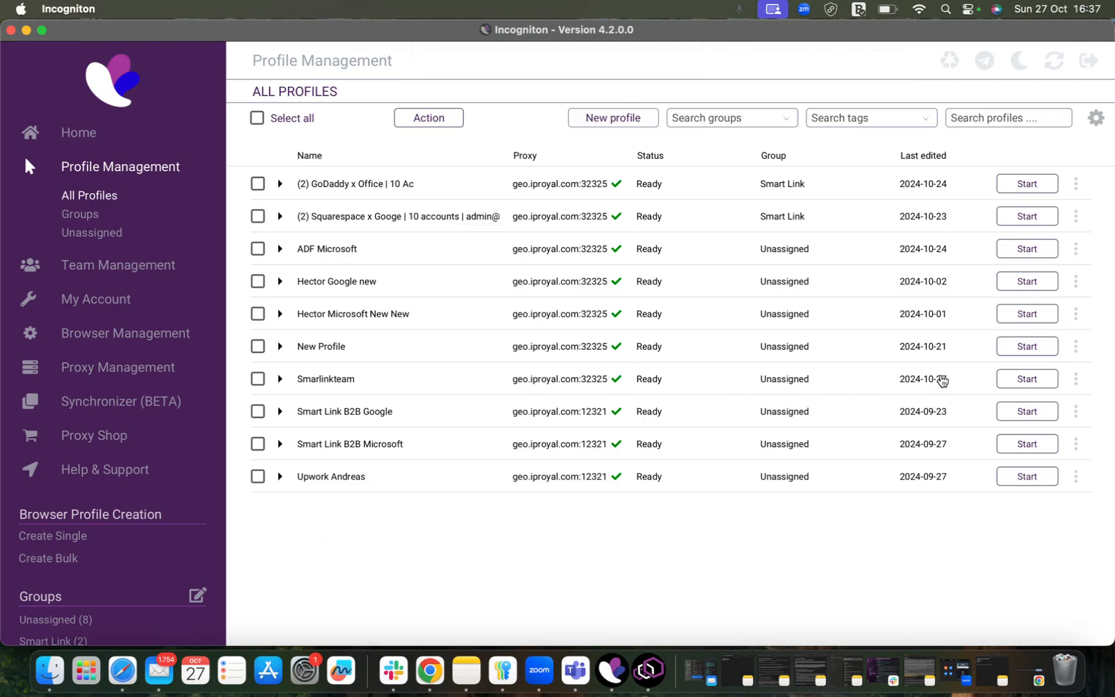
click(1025, 381)
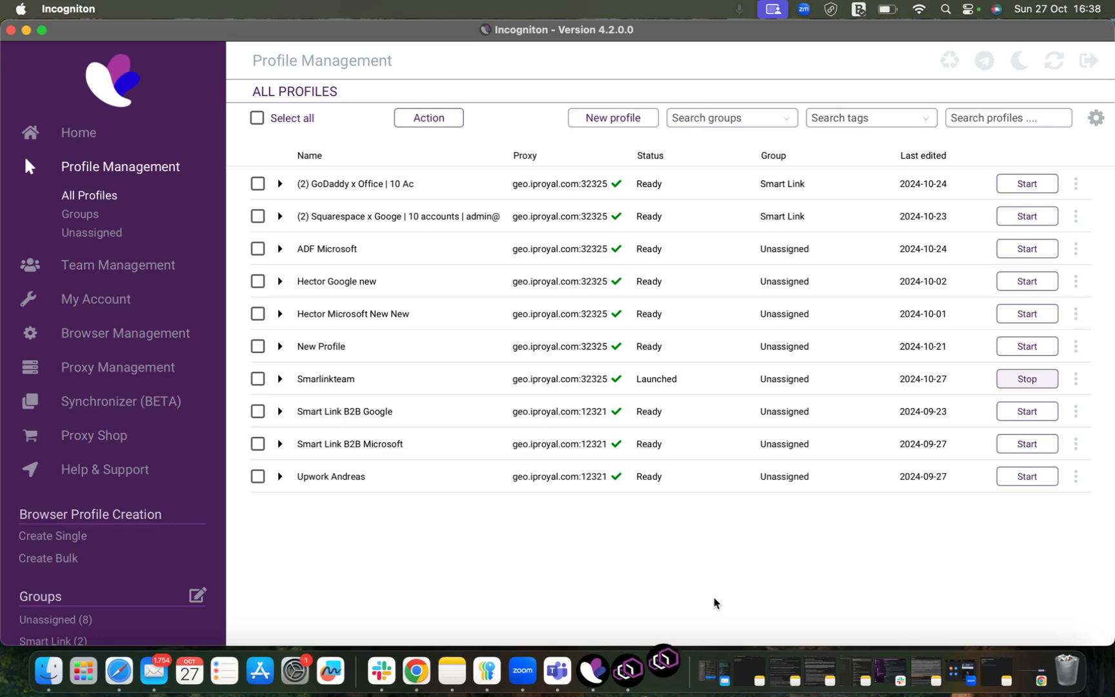
Show the profile's IncognitonBrowser window, then return to the guide's closing section with the HERE link
click(665, 671)
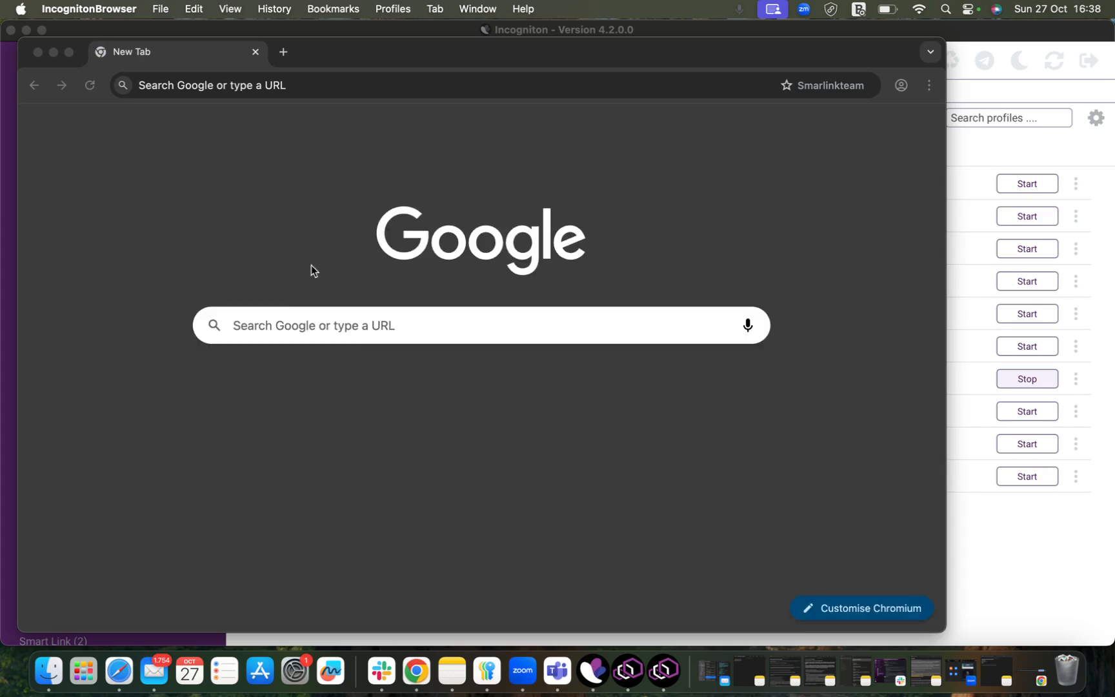
key(ctrl+Right)
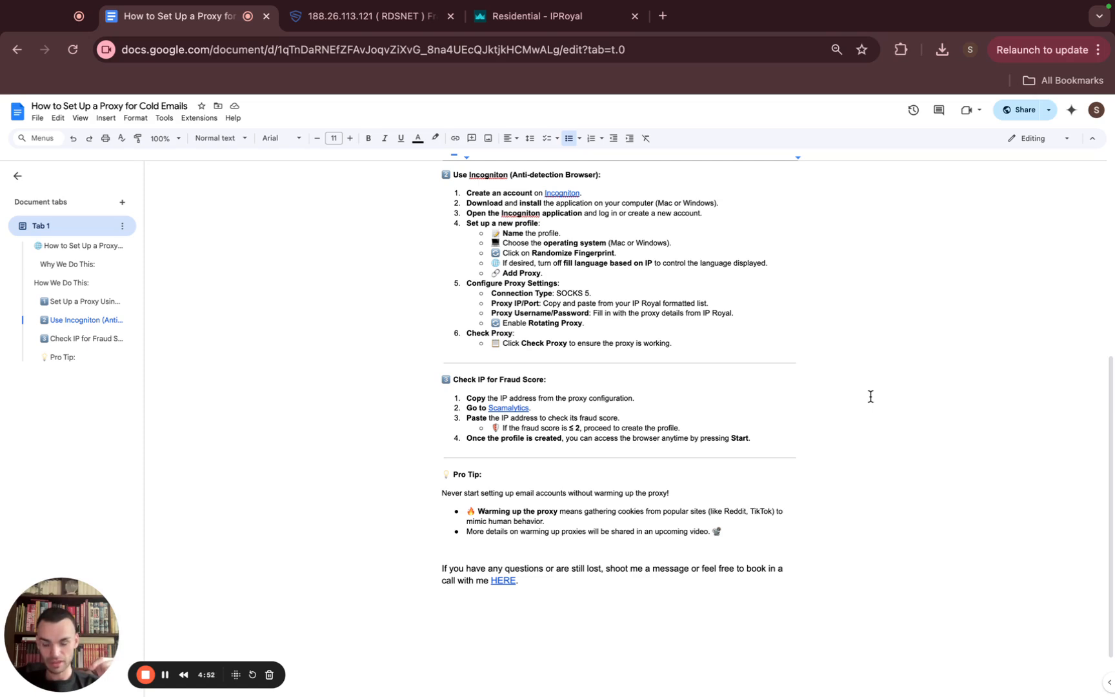
drag(523, 582, 489, 583)
click(557, 583)
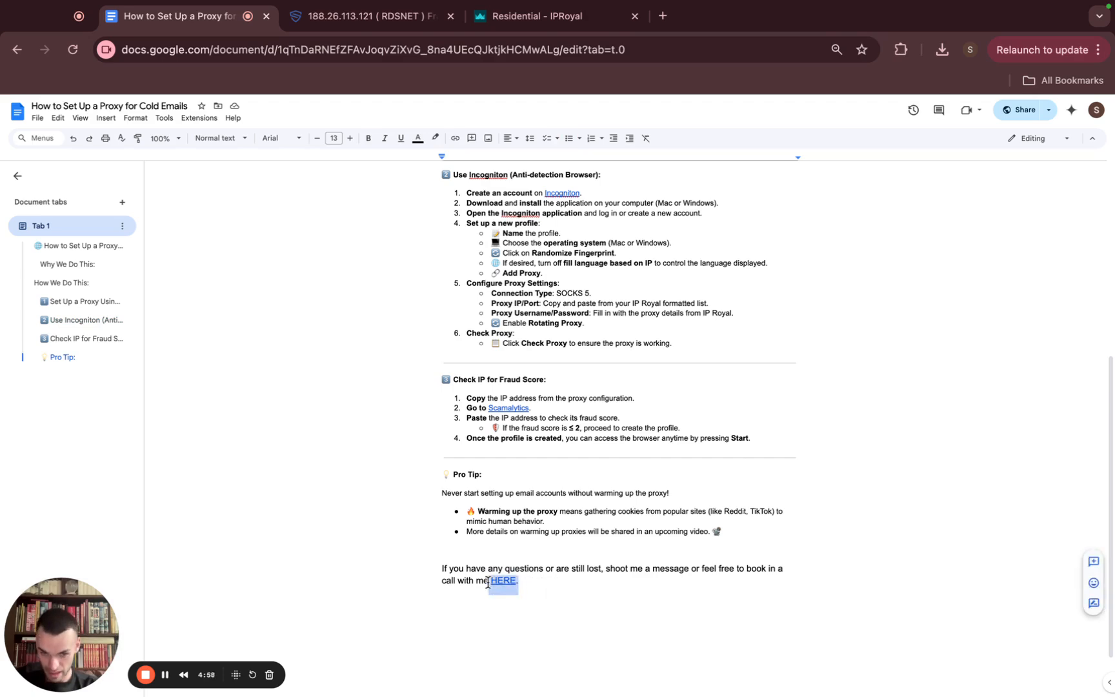